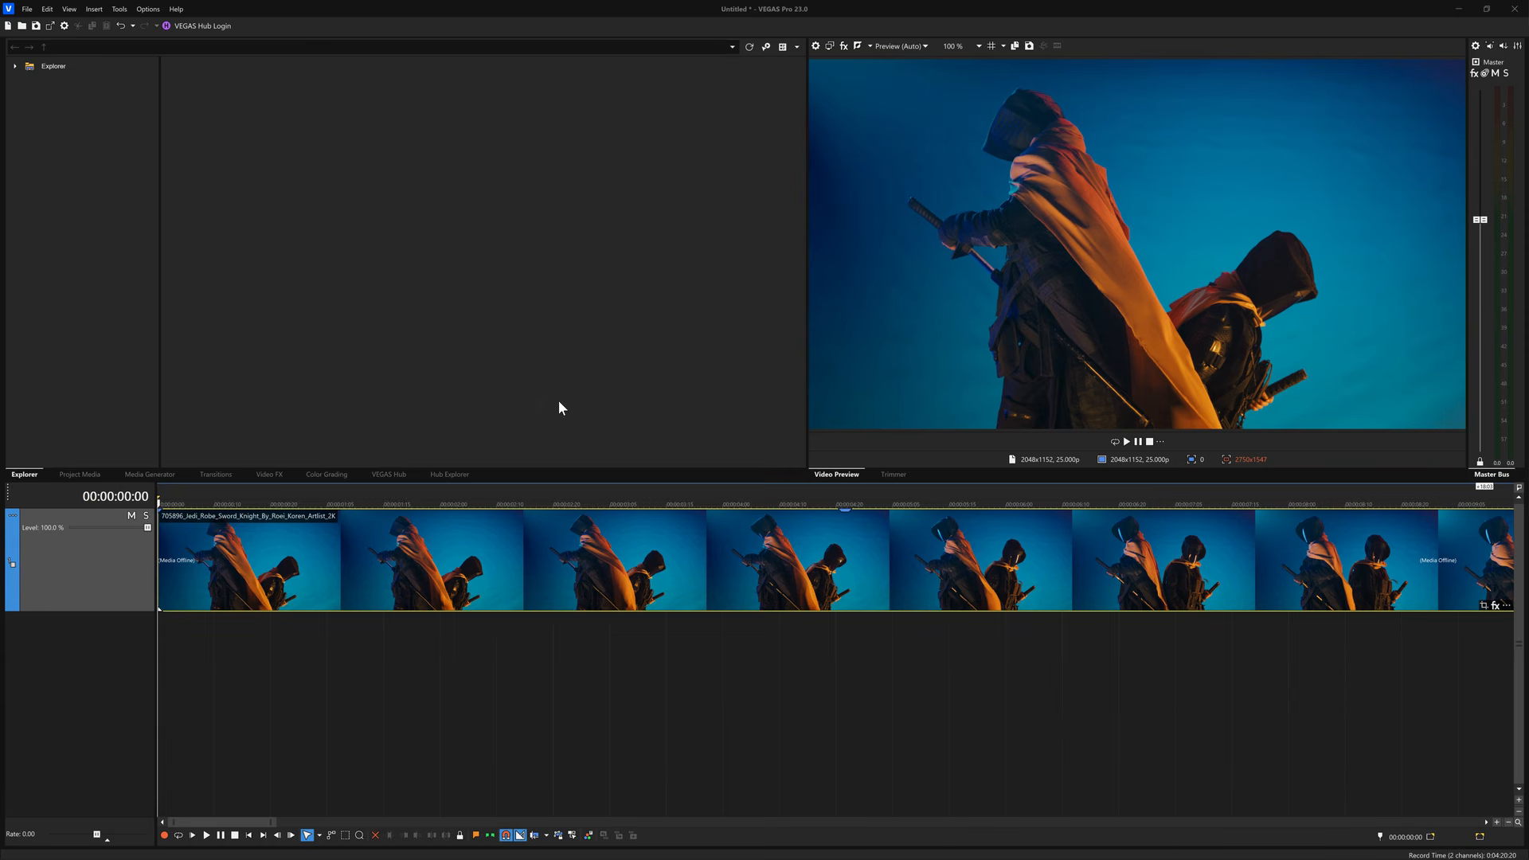
Step: Show the color grading controls for the sword knight clip and expand the Color Wheels section
{"action": "left_click", "coordinate": [322, 475]}
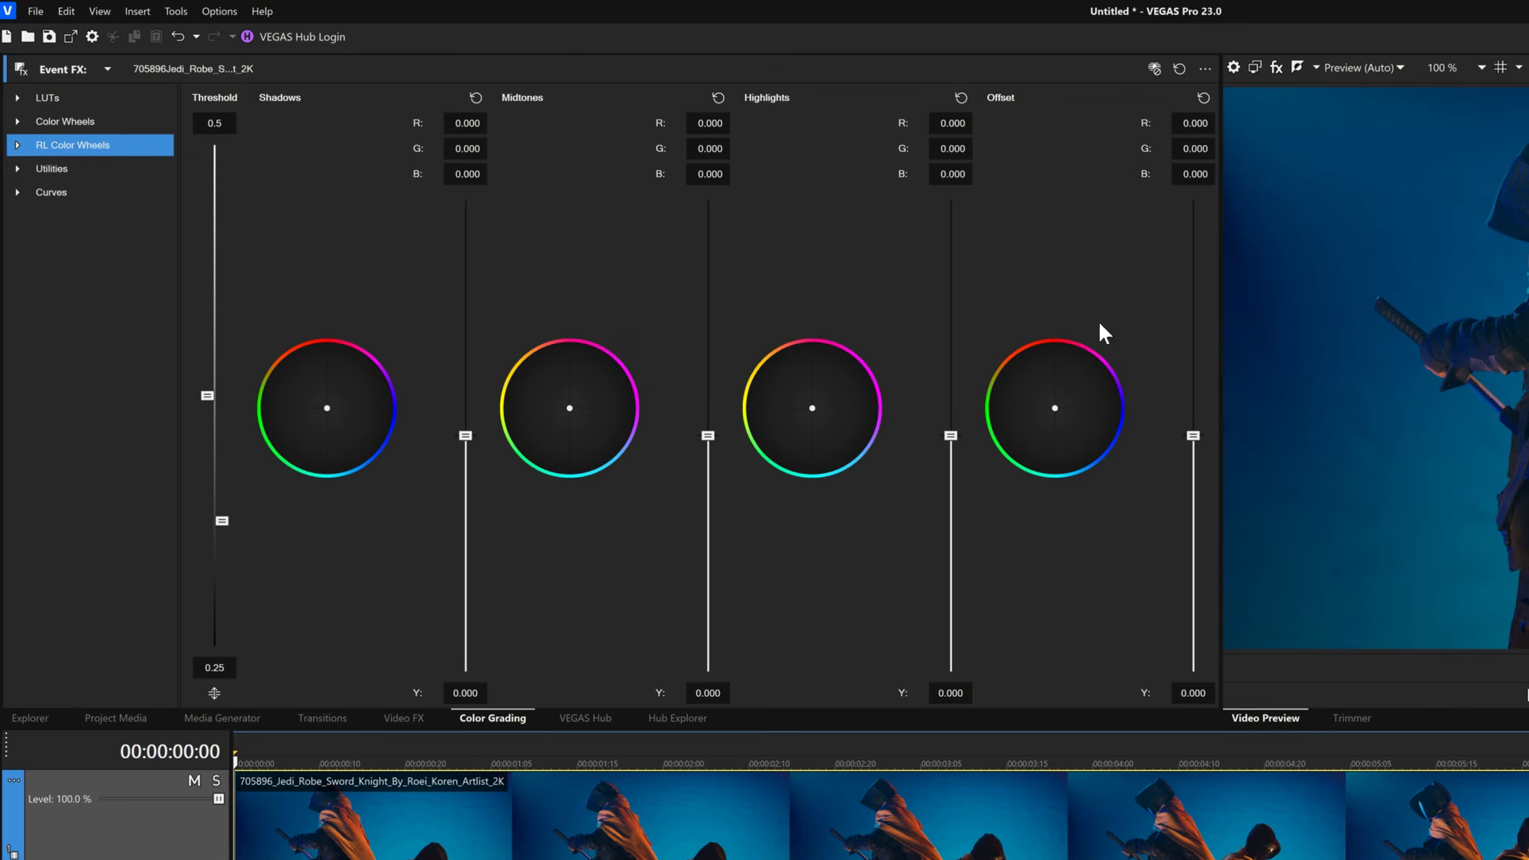
{"action": "mouse_move", "coordinate": [1220, 277]}
{"action": "left_mouse_down"}
{"action": "mouse_move", "coordinate": [1195, 279]}
{"action": "mouse_move", "coordinate": [1219, 277]}
{"action": "left_mouse_up"}
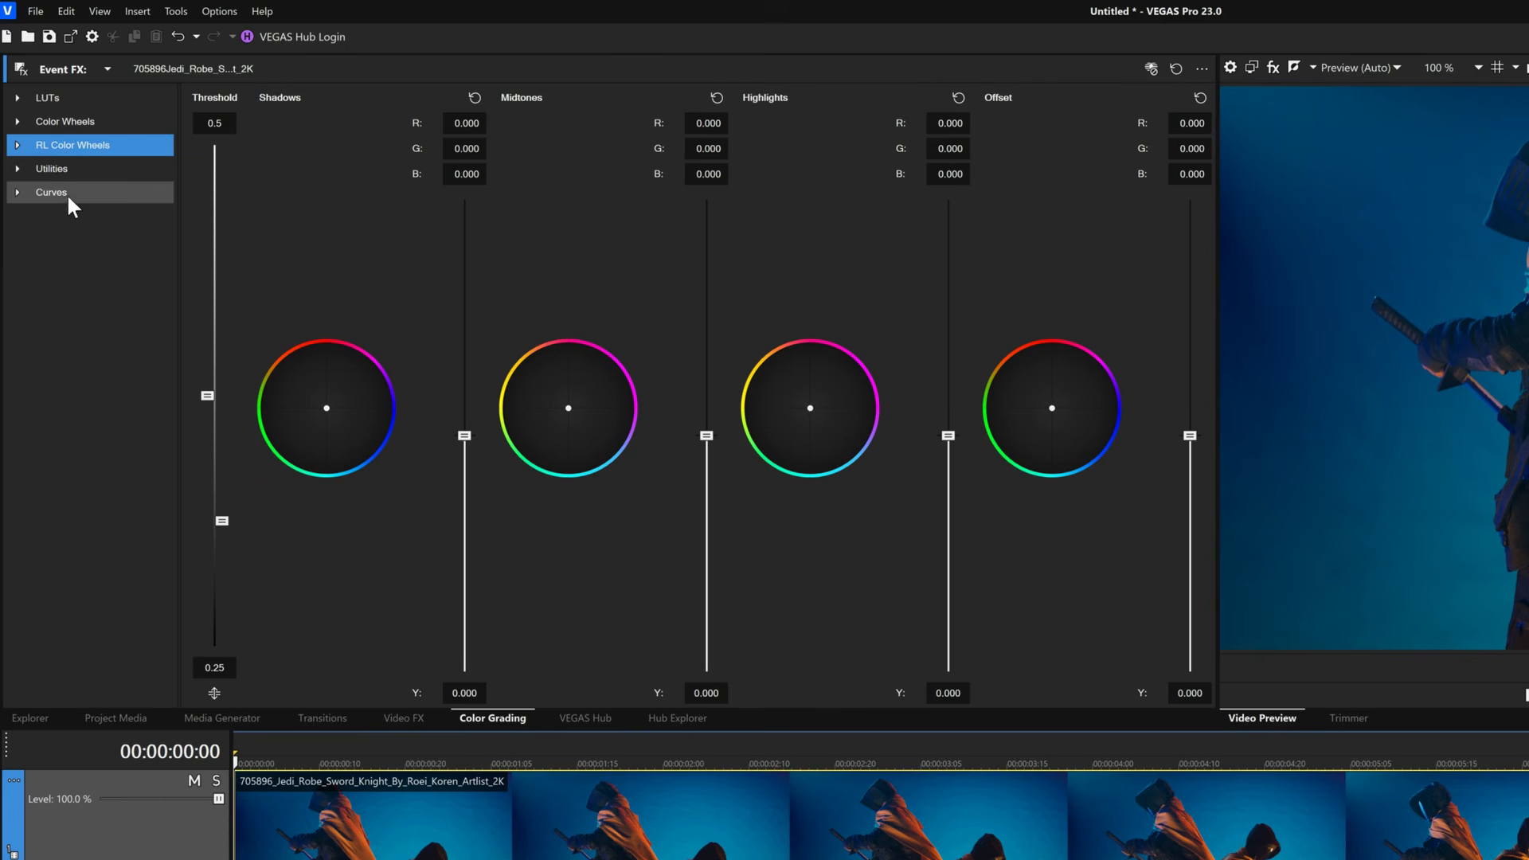
{"action": "left_click", "coordinate": [51, 126]}
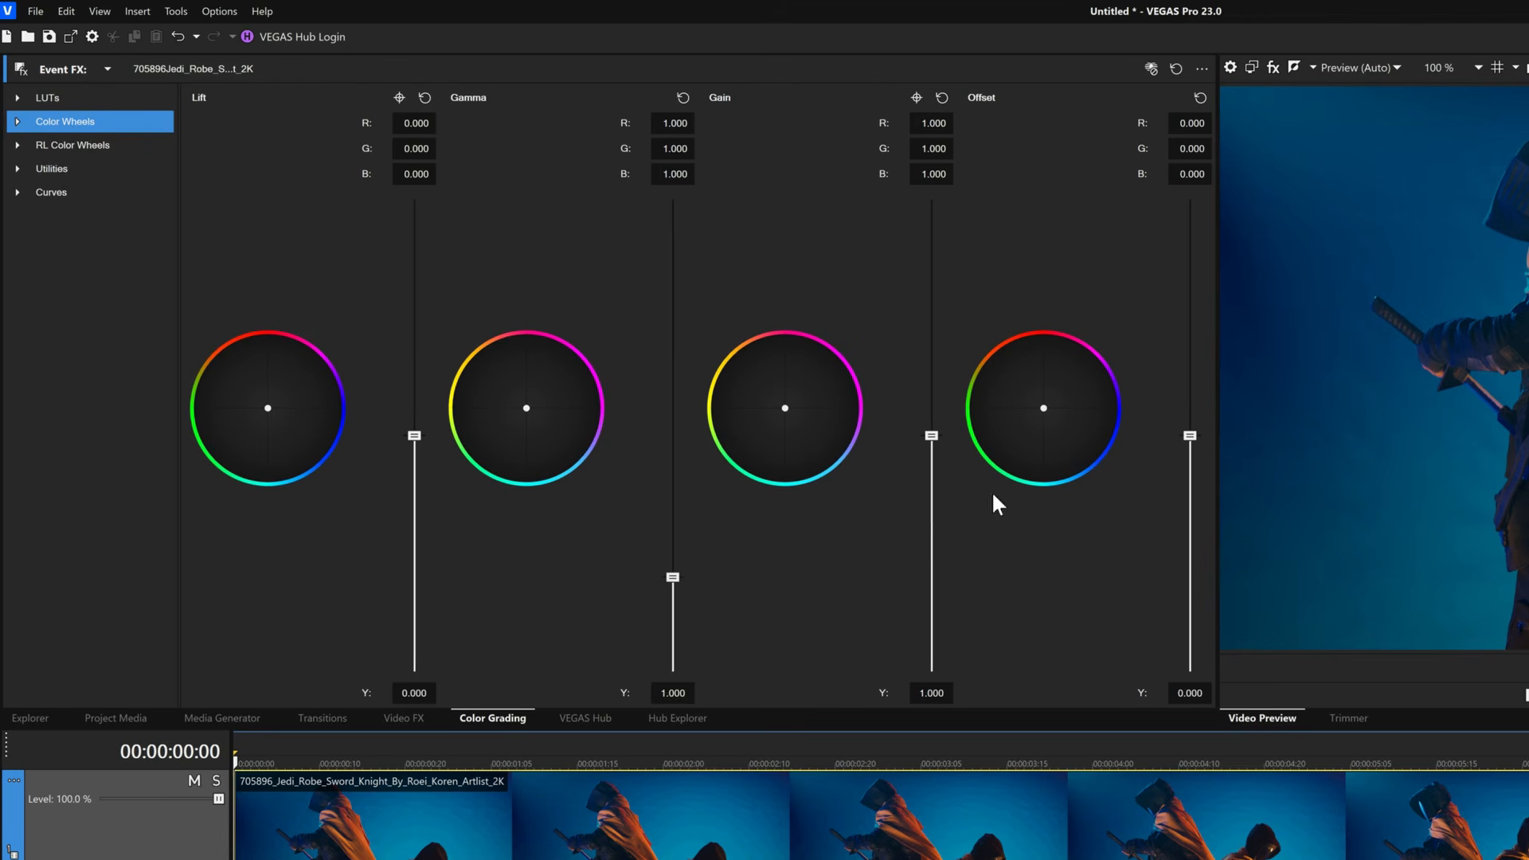
{"action": "left_click", "coordinate": [17, 122]}
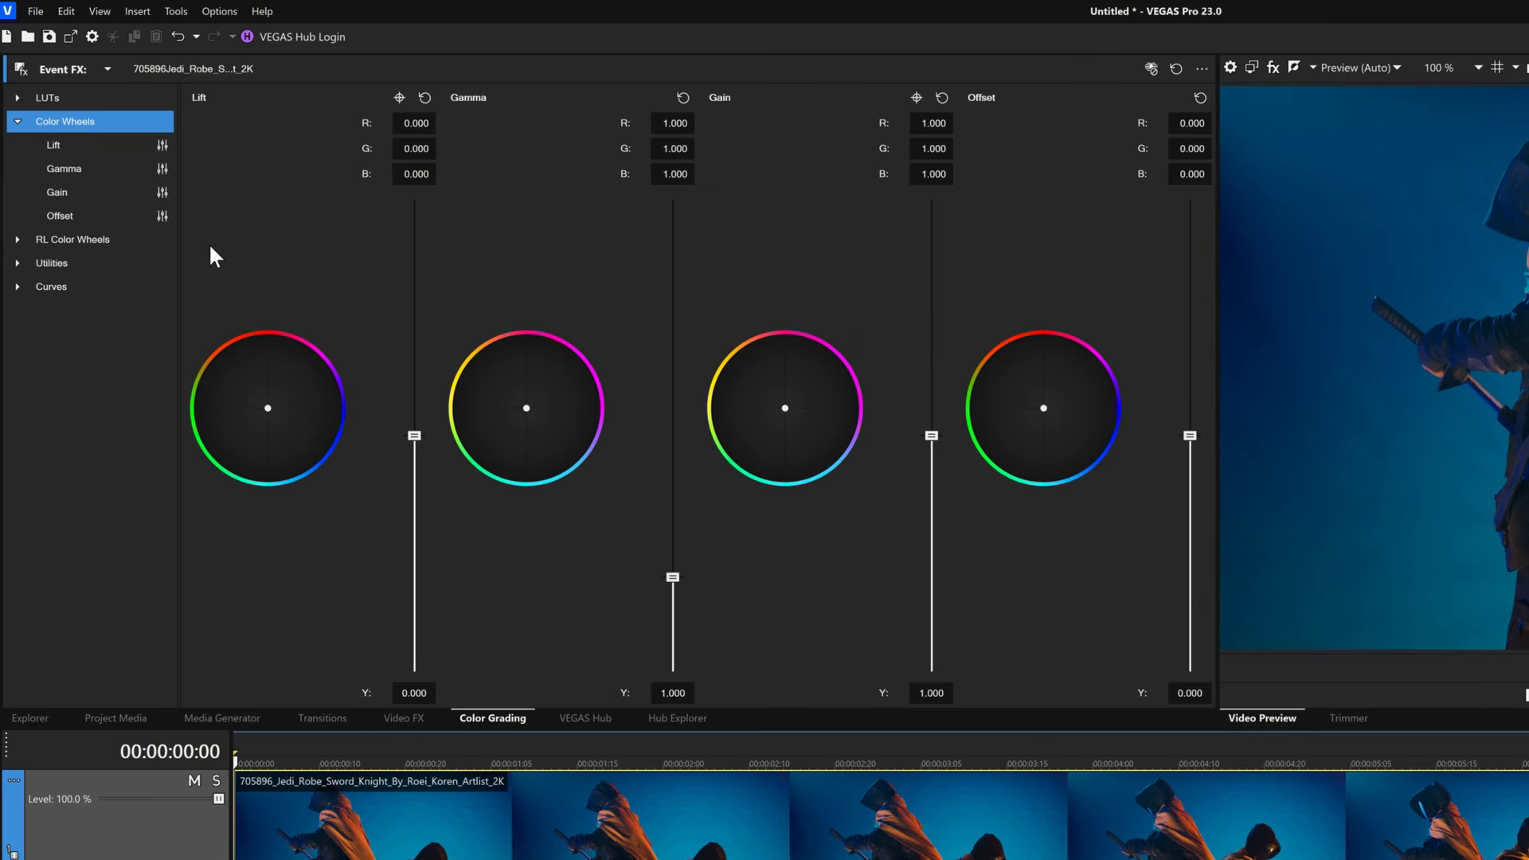
Step: Show the Offset control alone, switching the Color Wheels to their slider view and back to wheels
{"action": "left_click", "coordinate": [67, 220]}
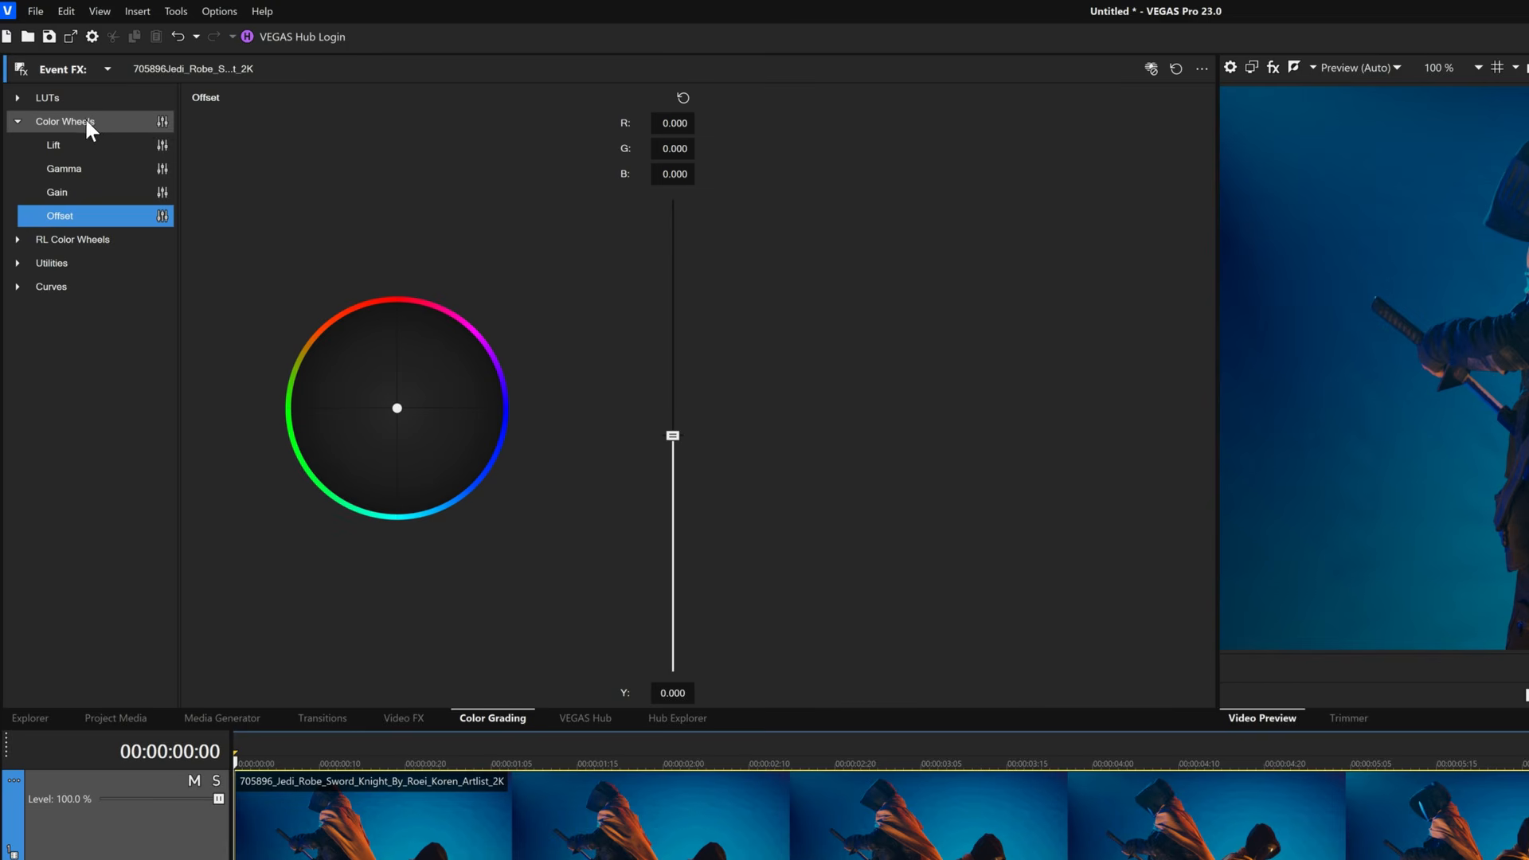
{"action": "left_click", "coordinate": [163, 121]}
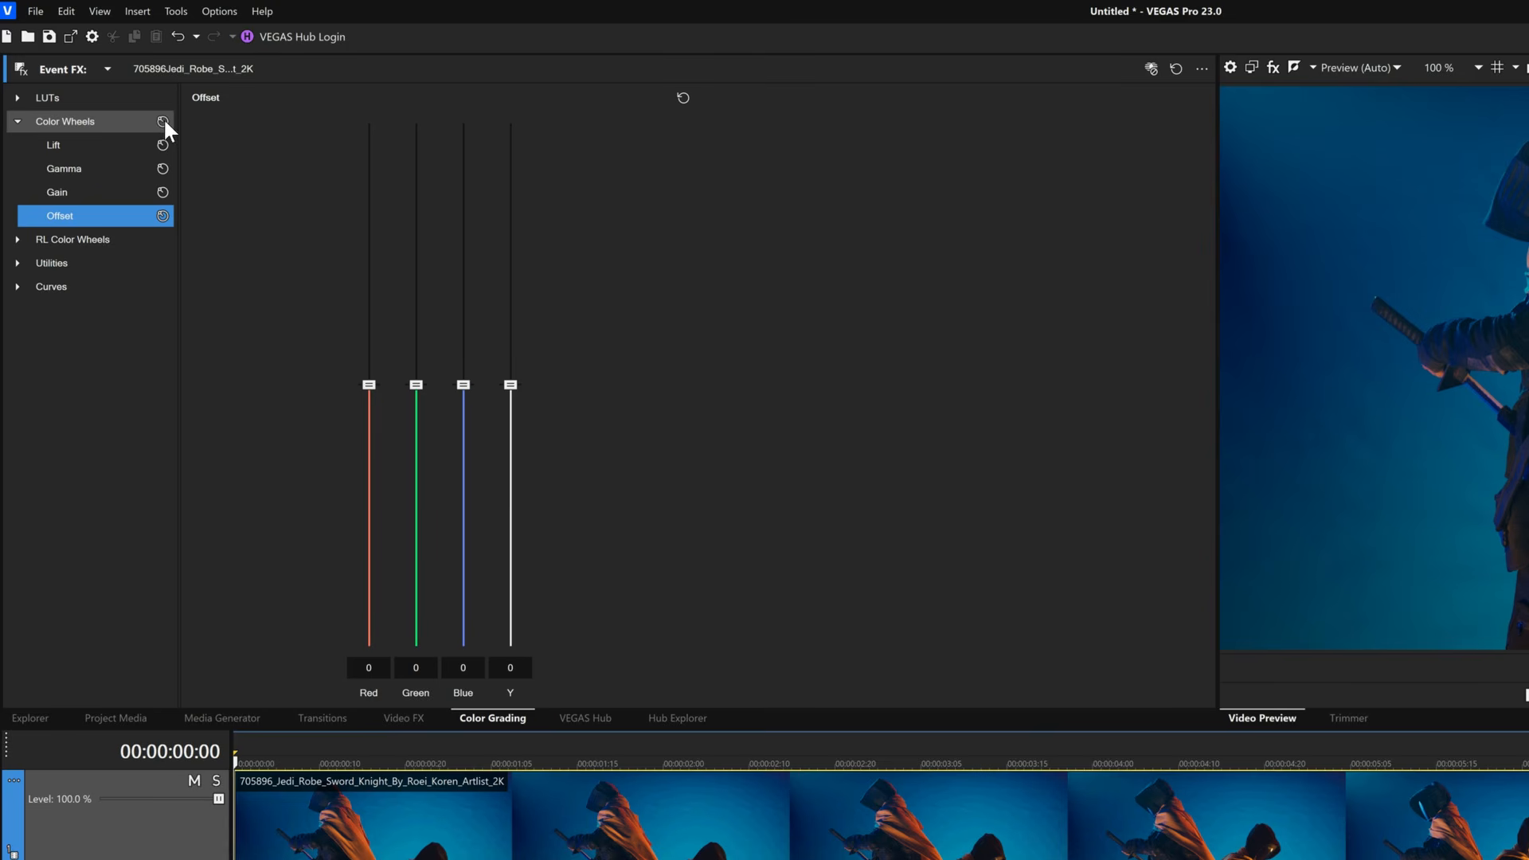
{"action": "left_click", "coordinate": [163, 121]}
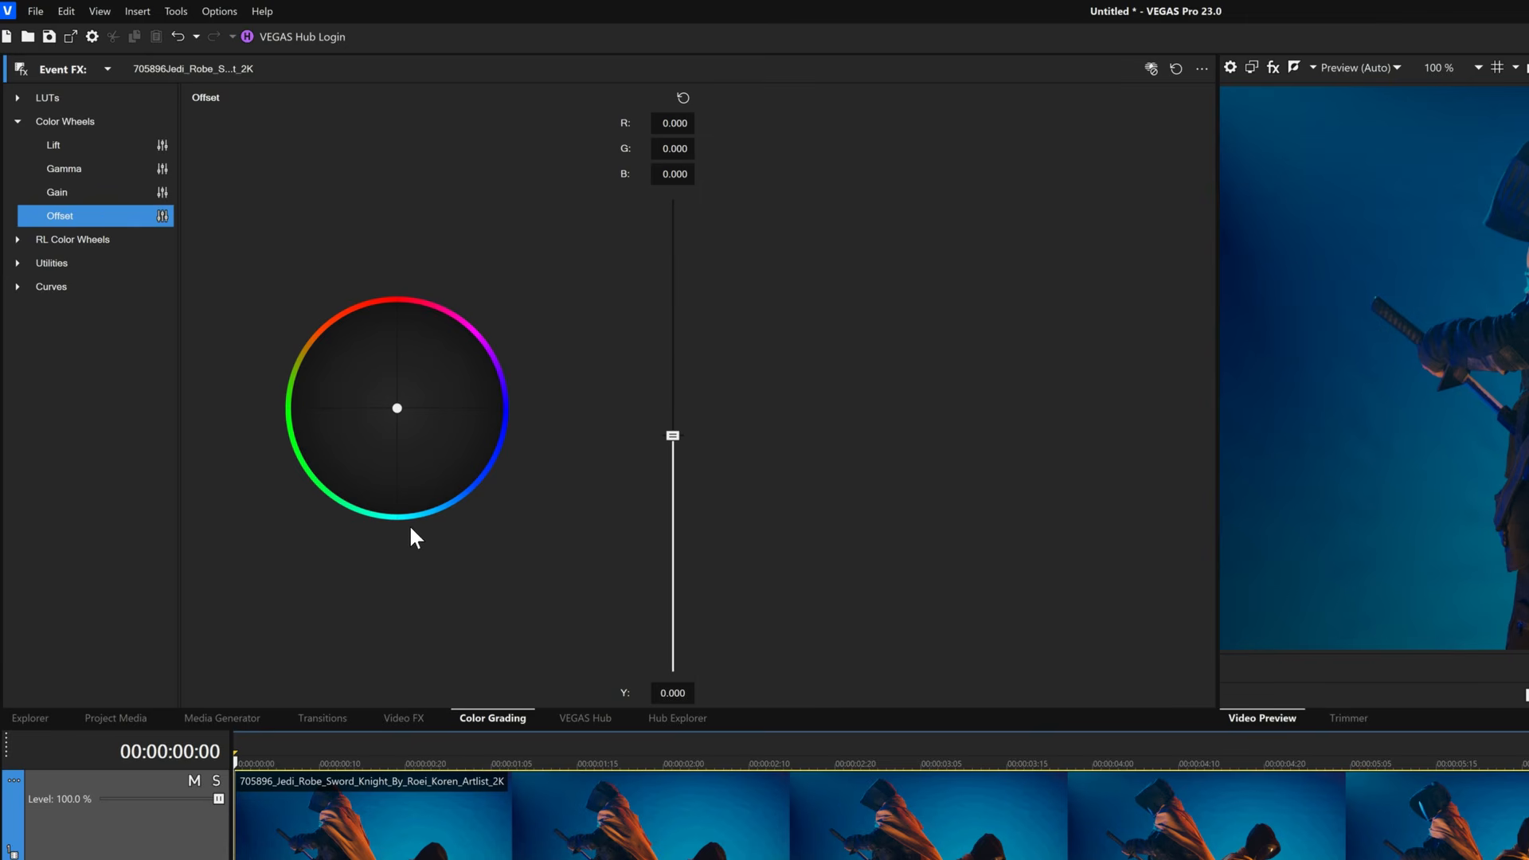
Step: Try out strong color shifts on the Offset wheel and reset Offset to its defaults
{"action": "left_click", "coordinate": [402, 413]}
{"action": "left_click_drag", "start_coordinate": [403, 408], "coordinate": [345, 385]}
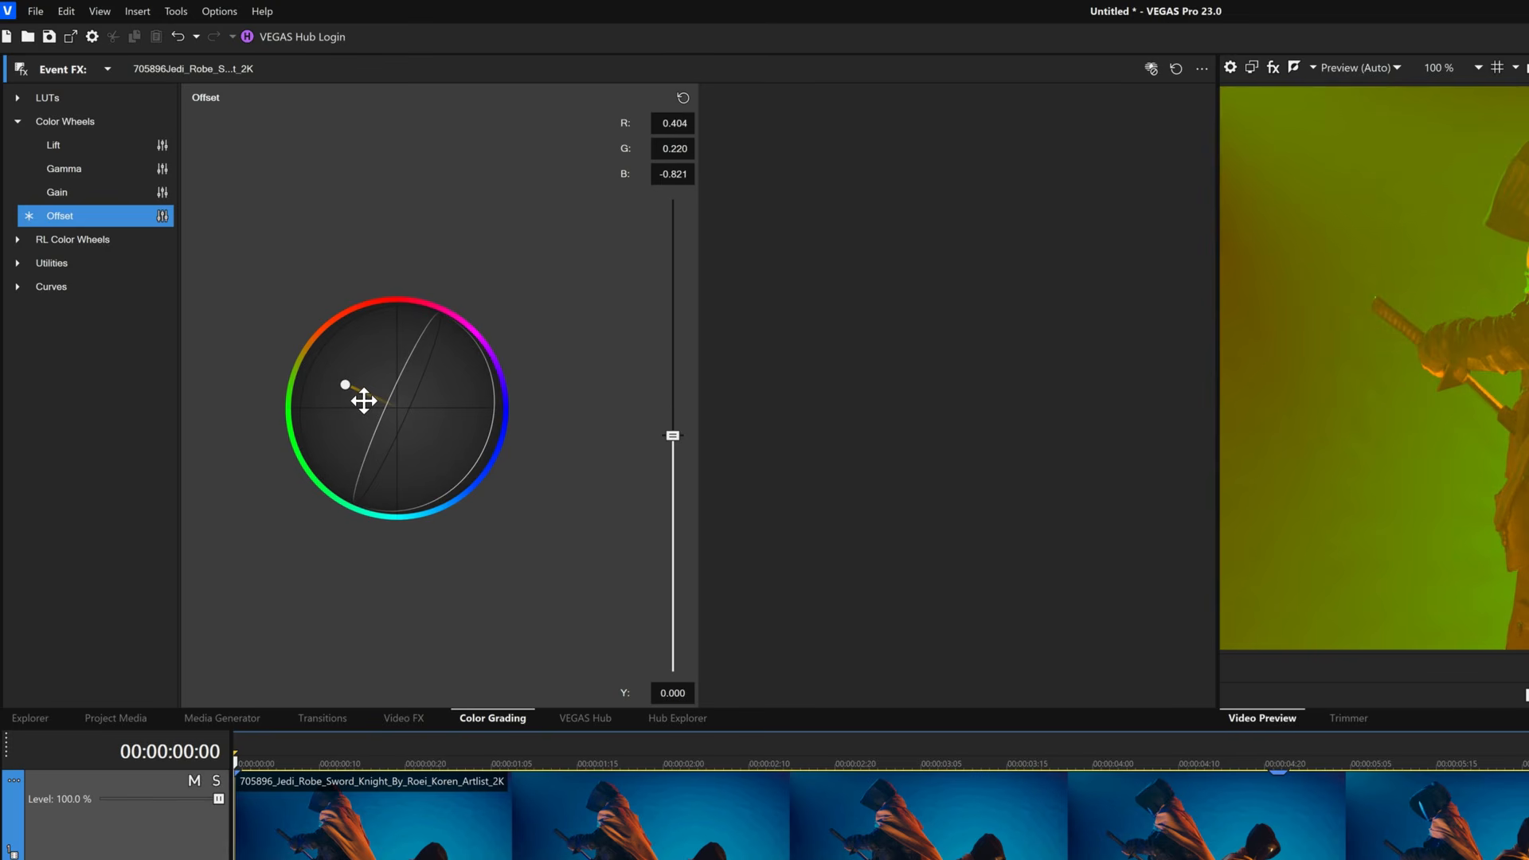
{"action": "left_click_drag", "start_coordinate": [366, 348], "coordinate": [441, 441]}
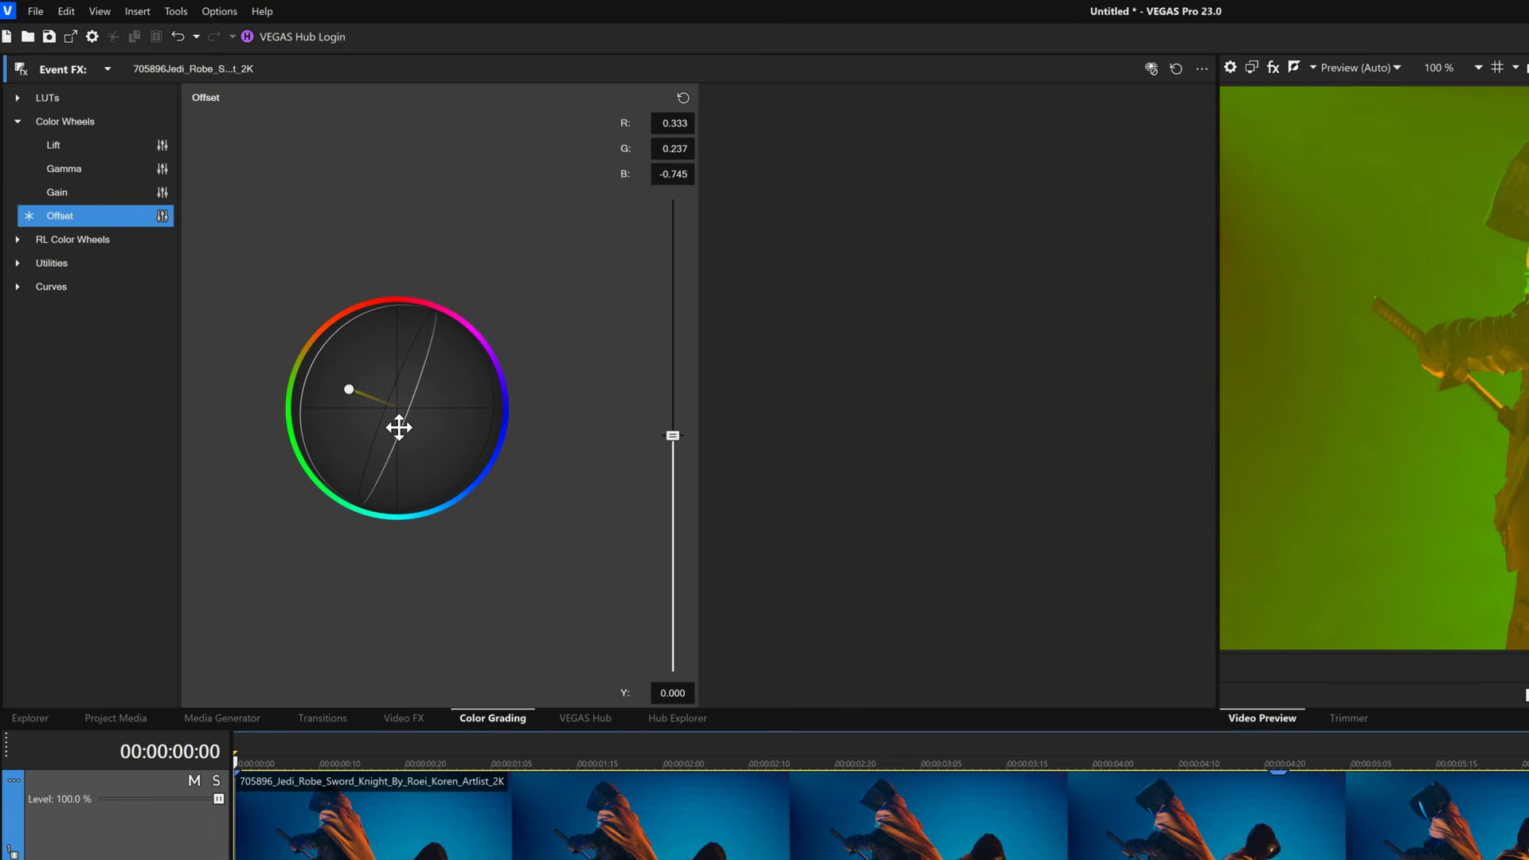
{"action": "left_click_drag", "start_coordinate": [348, 398], "coordinate": [419, 409]}
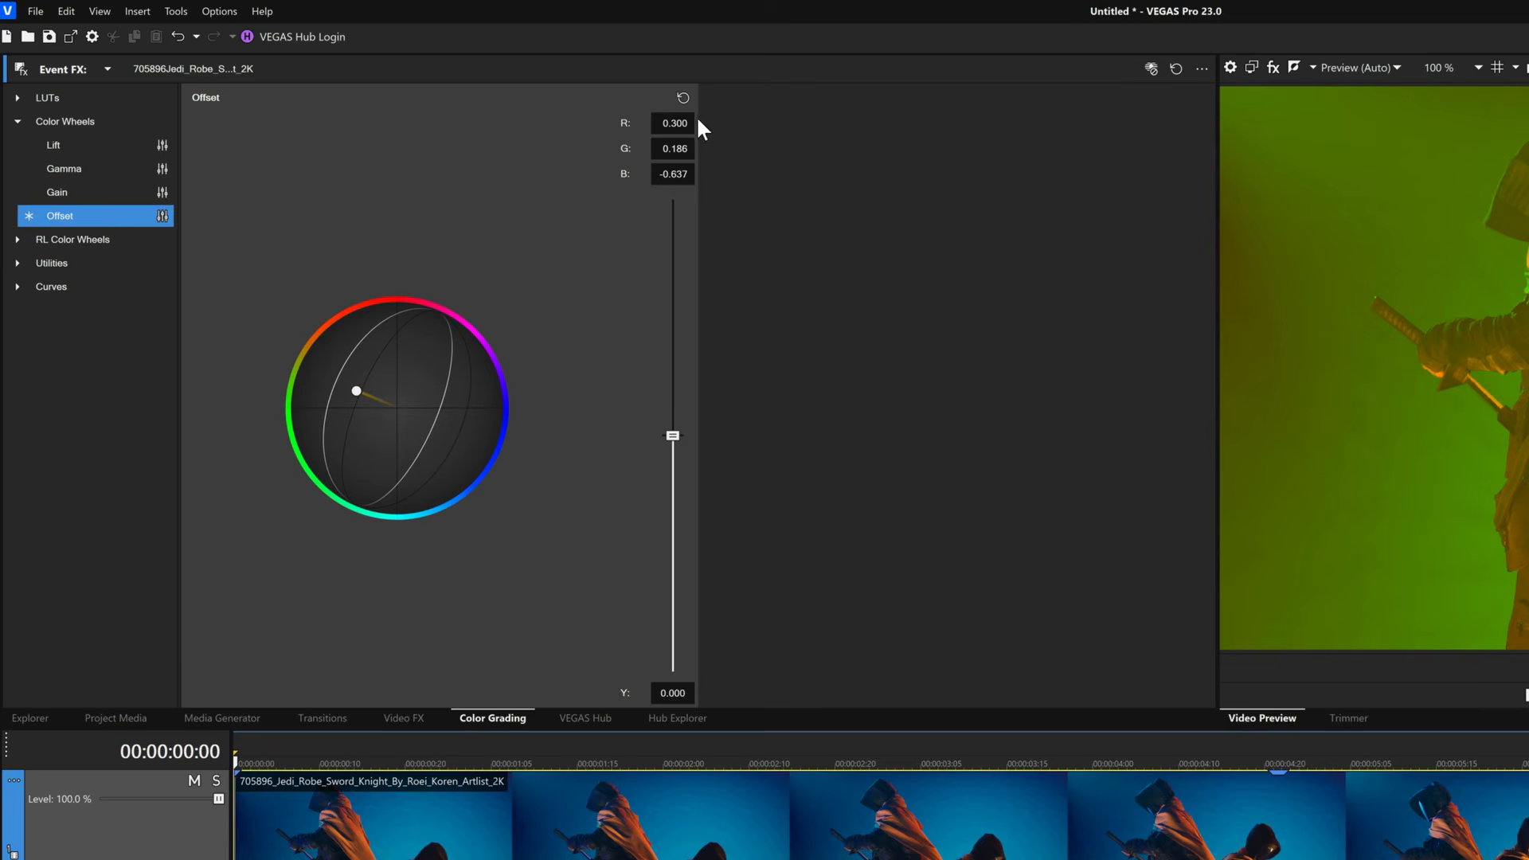
{"action": "left_click", "coordinate": [683, 98]}
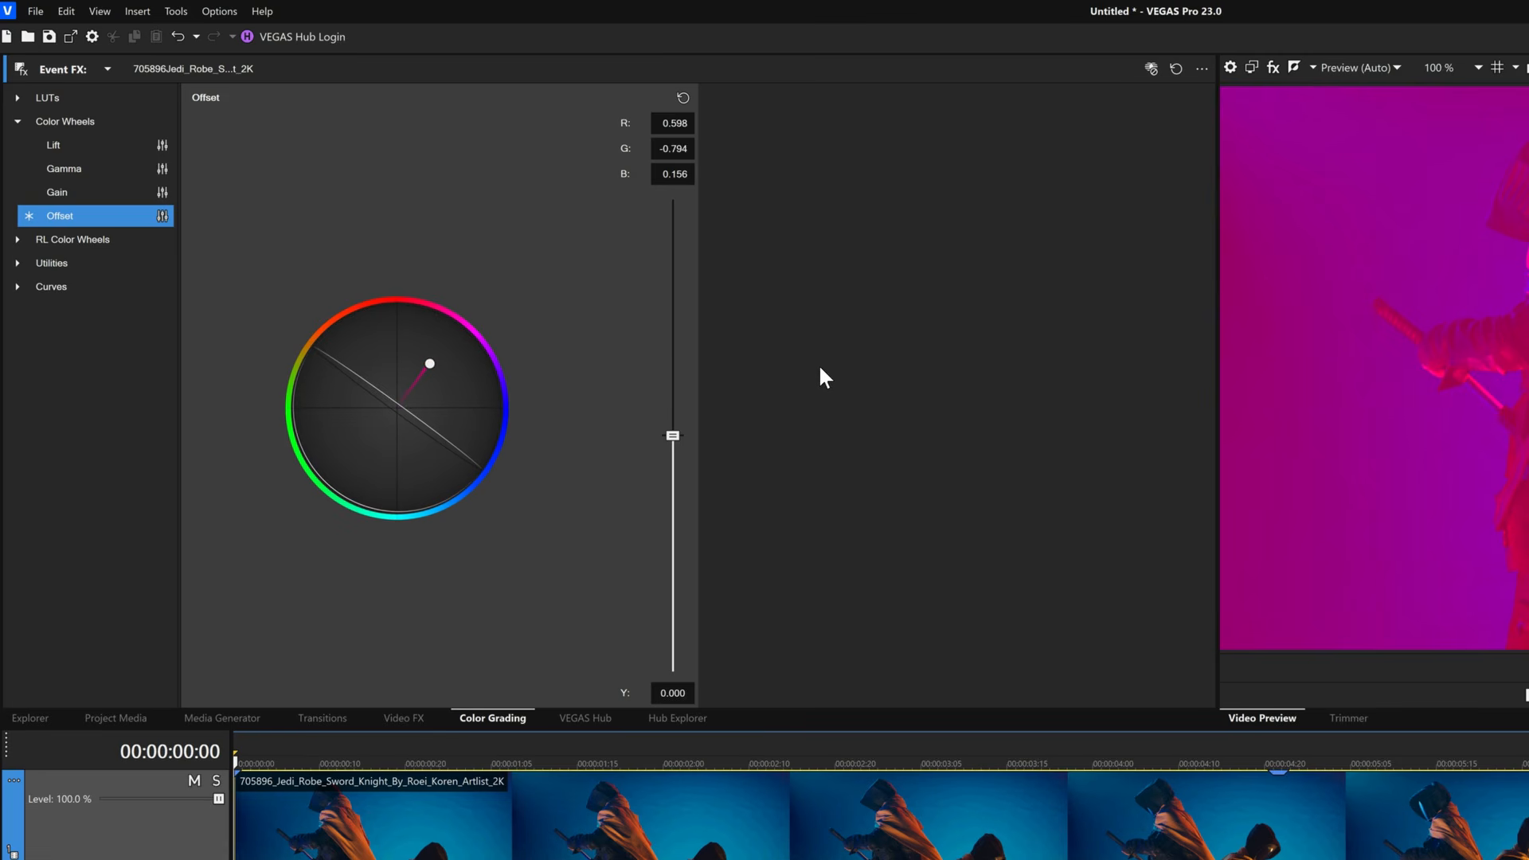
{"action": "left_click", "coordinate": [682, 97]}
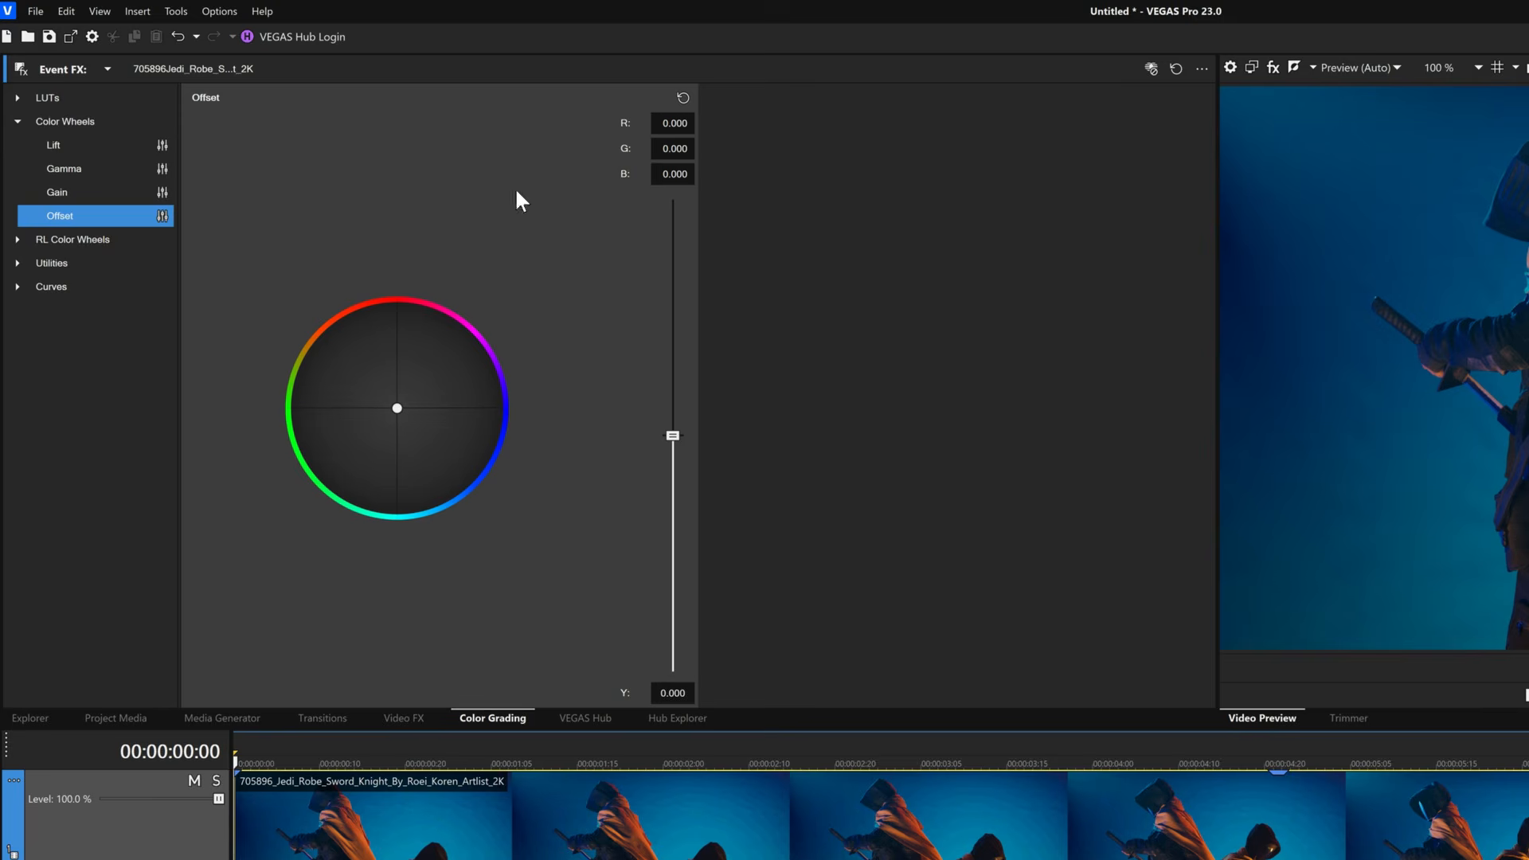
Step: Expand the LUTs section and look through the list of available Camera LUTs
{"action": "left_click", "coordinate": [64, 96]}
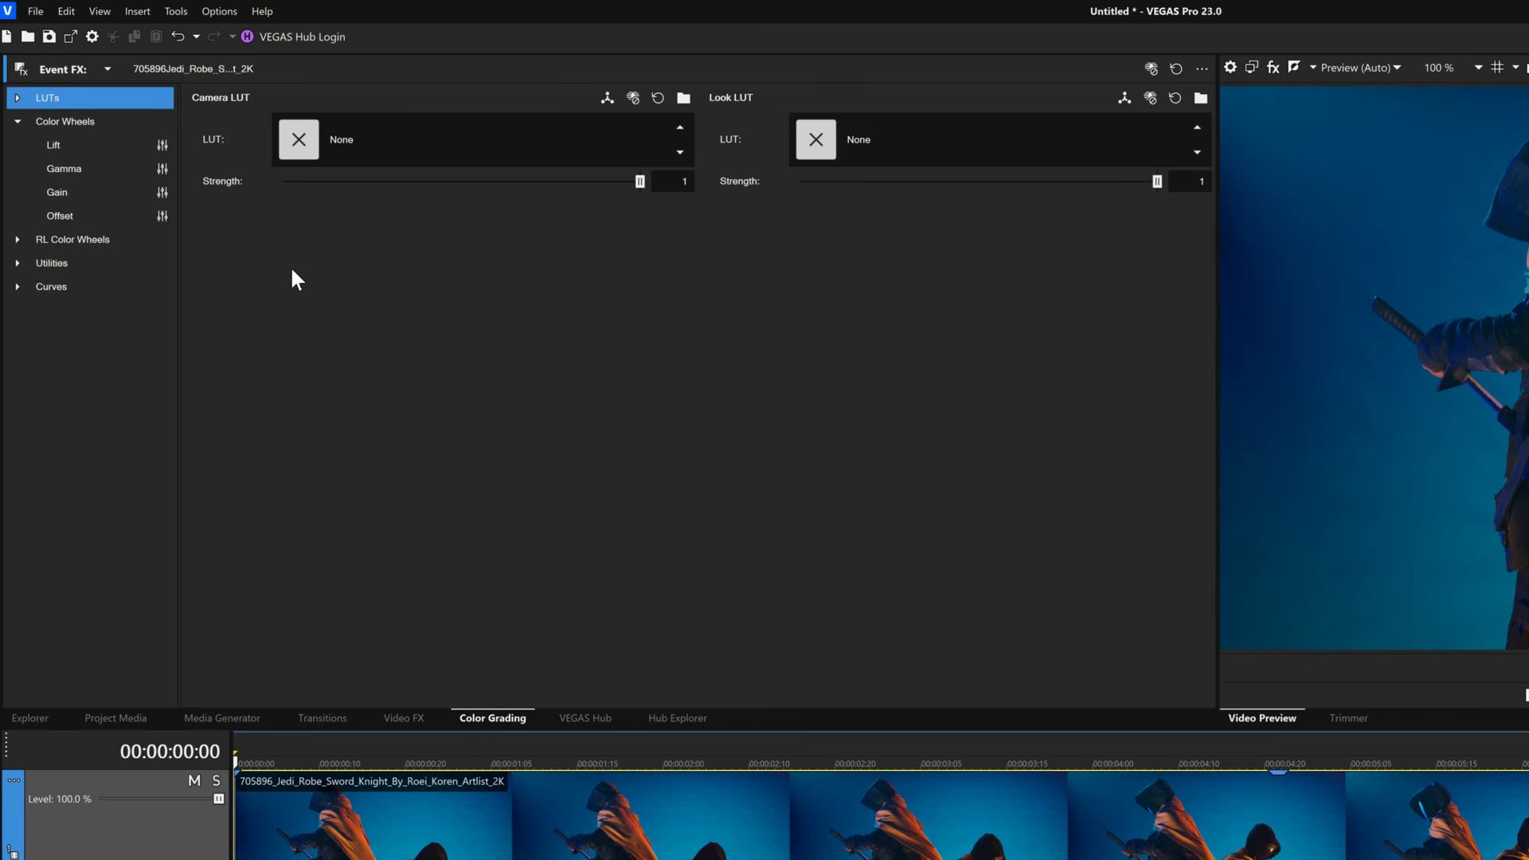
{"action": "left_click", "coordinate": [12, 96]}
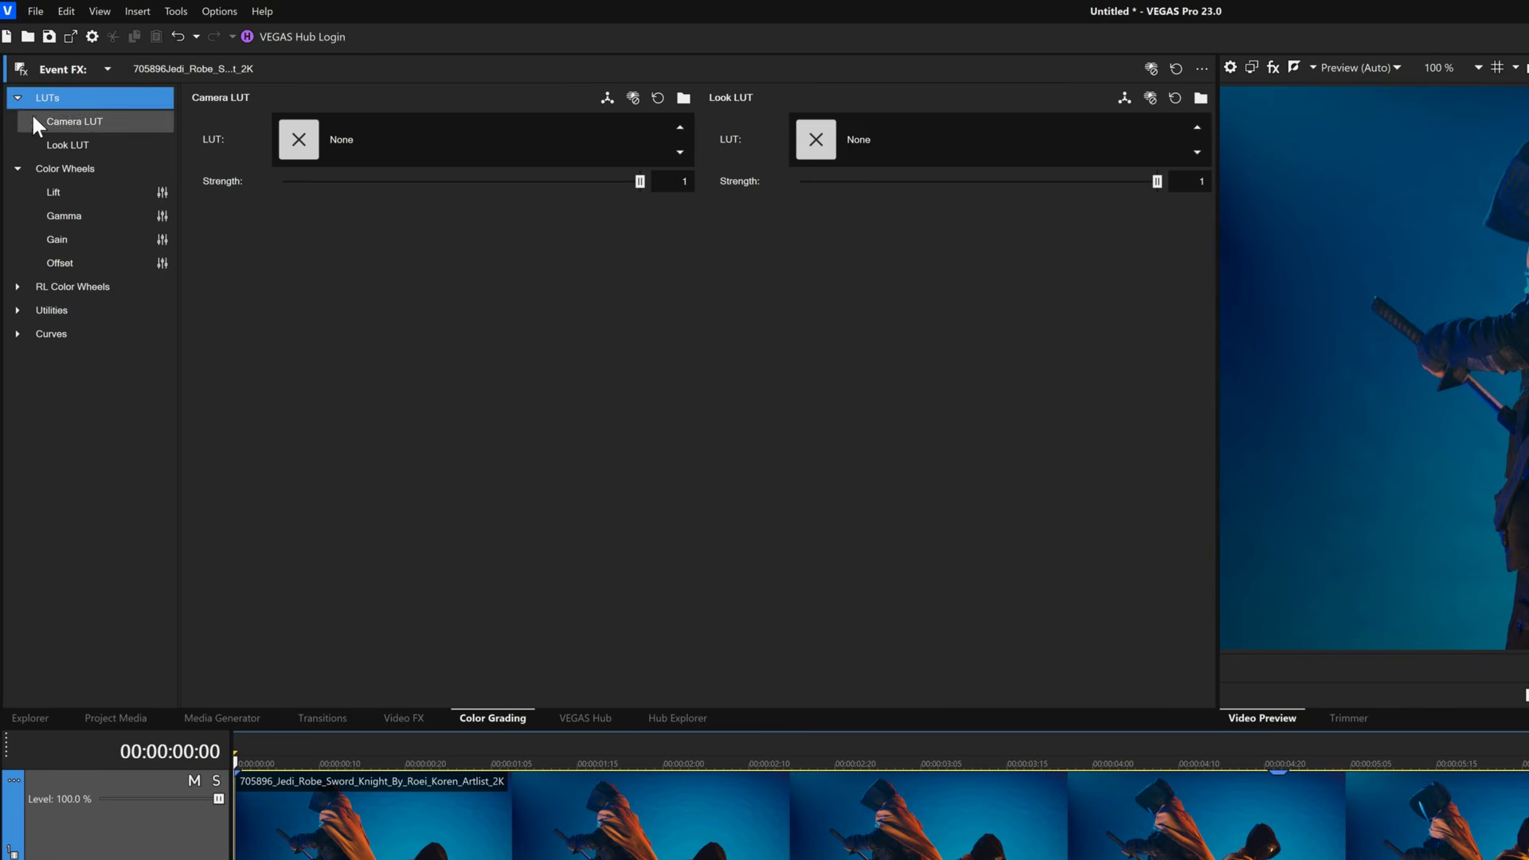
{"action": "left_click", "coordinate": [303, 132]}
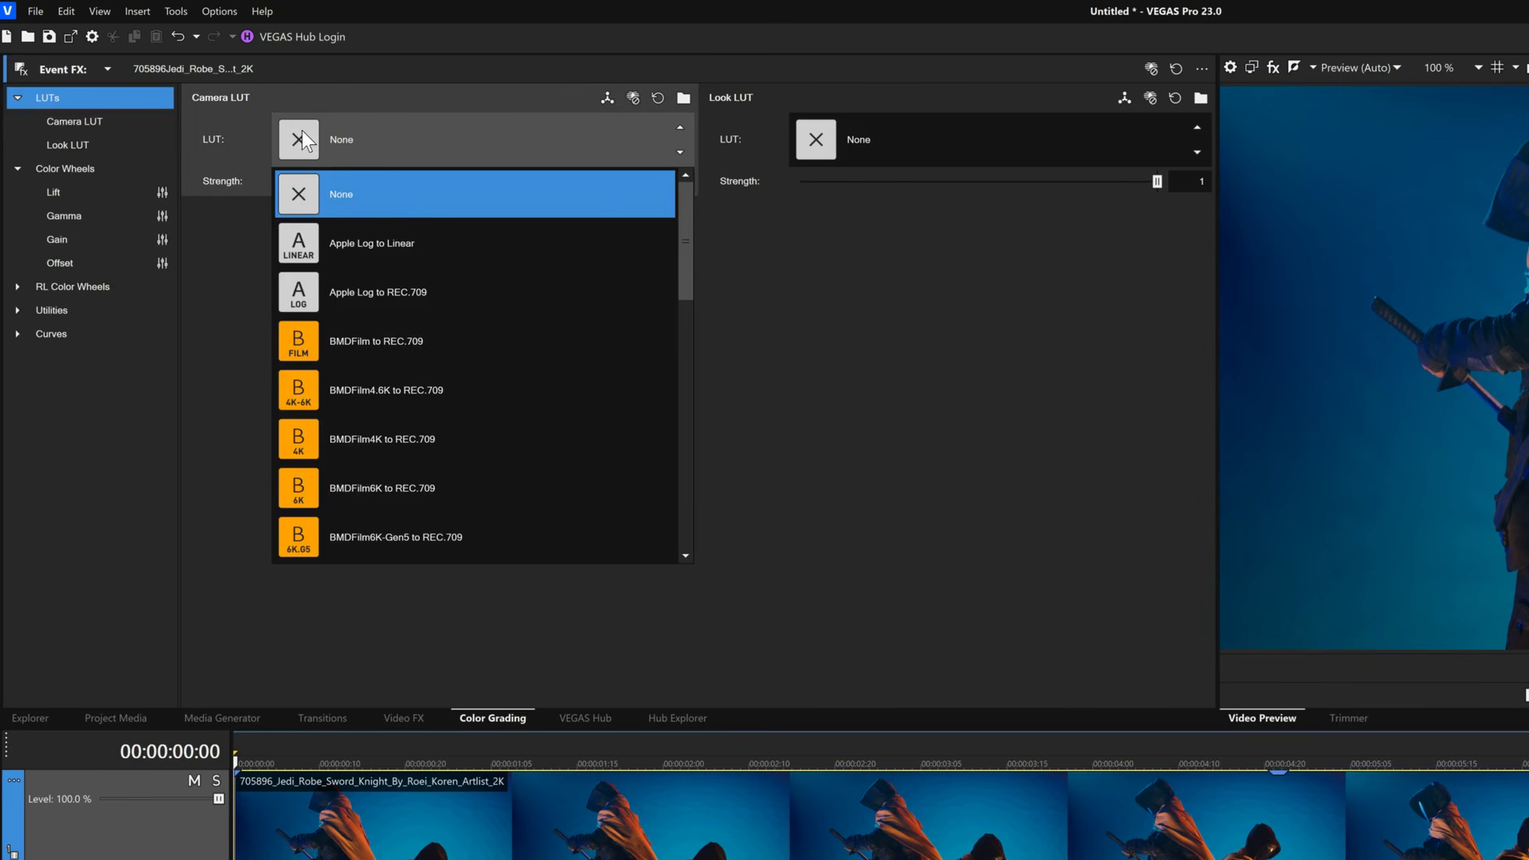
{"action": "scroll", "coordinate": [374, 287], "scroll_direction": "down", "scroll_amount": 4}
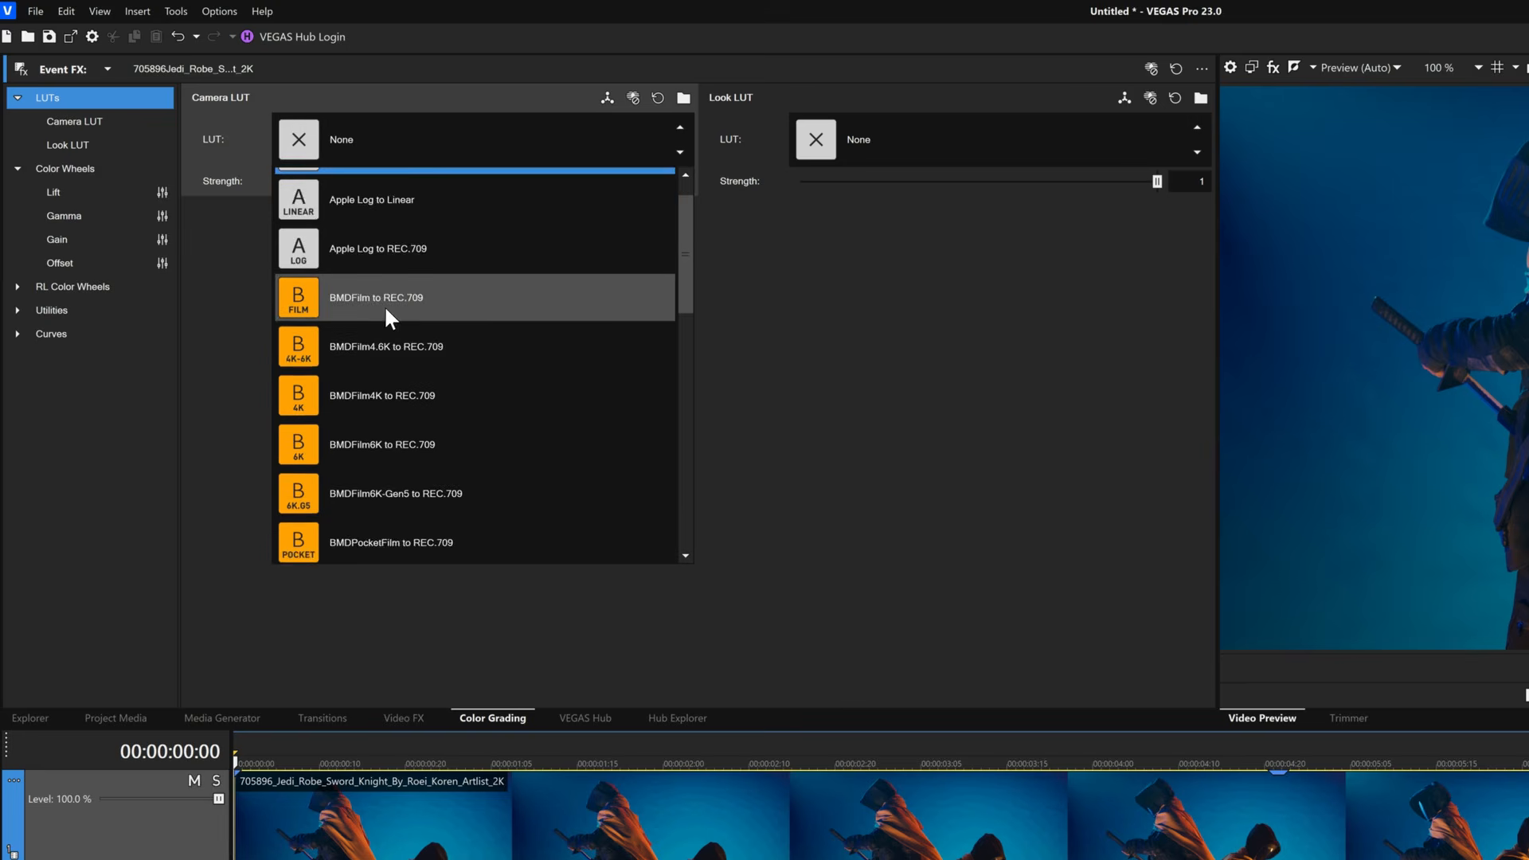
{"action": "scroll", "coordinate": [389, 302], "scroll_direction": "down", "scroll_amount": 2}
{"action": "scroll", "coordinate": [414, 294], "scroll_direction": "down", "scroll_amount": 3}
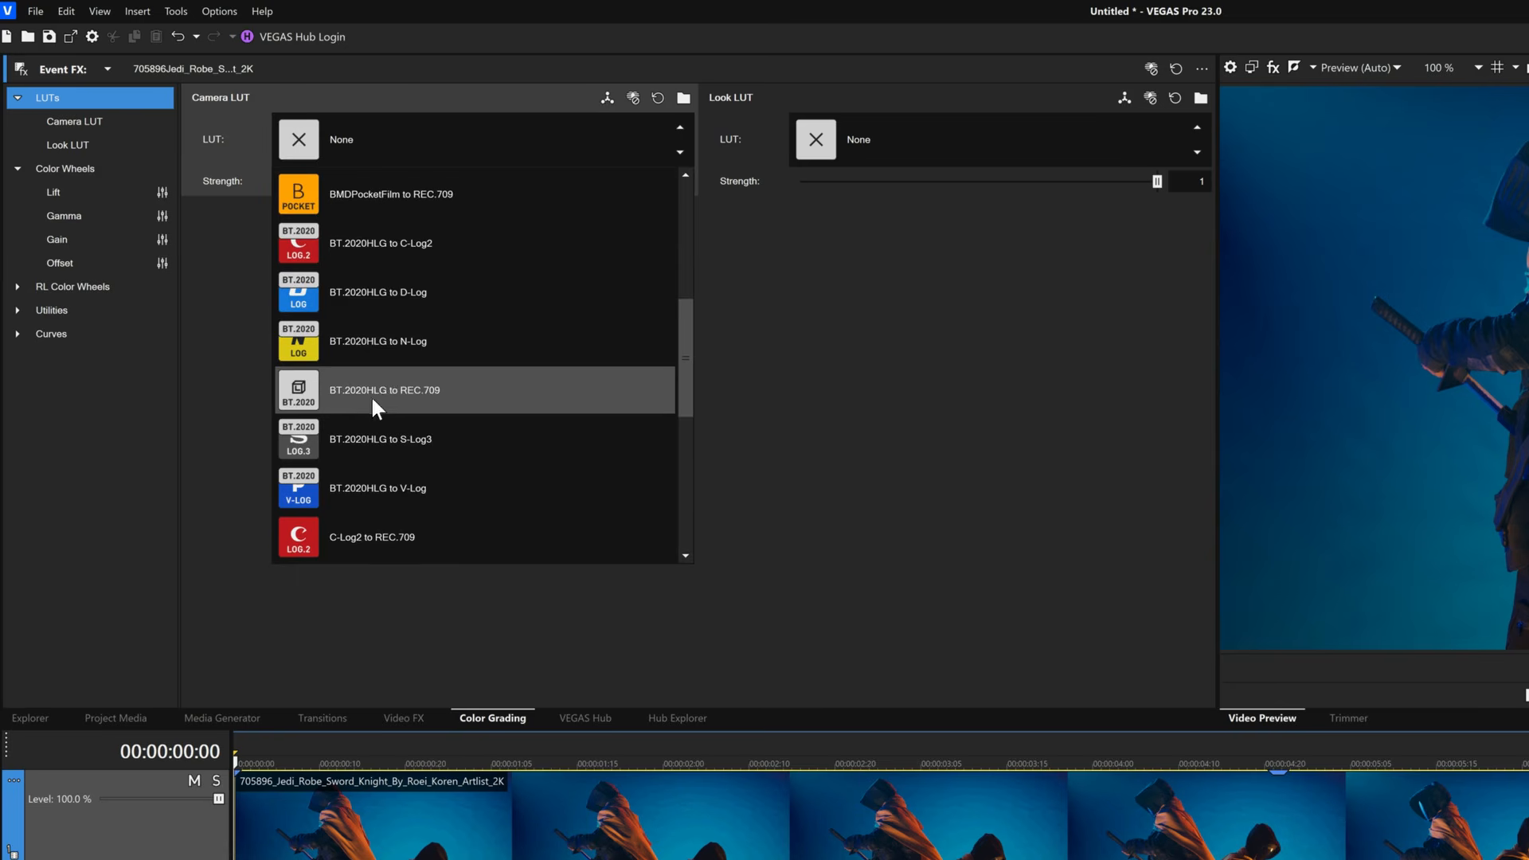
{"action": "scroll", "coordinate": [349, 341], "scroll_direction": "down", "scroll_amount": 1}
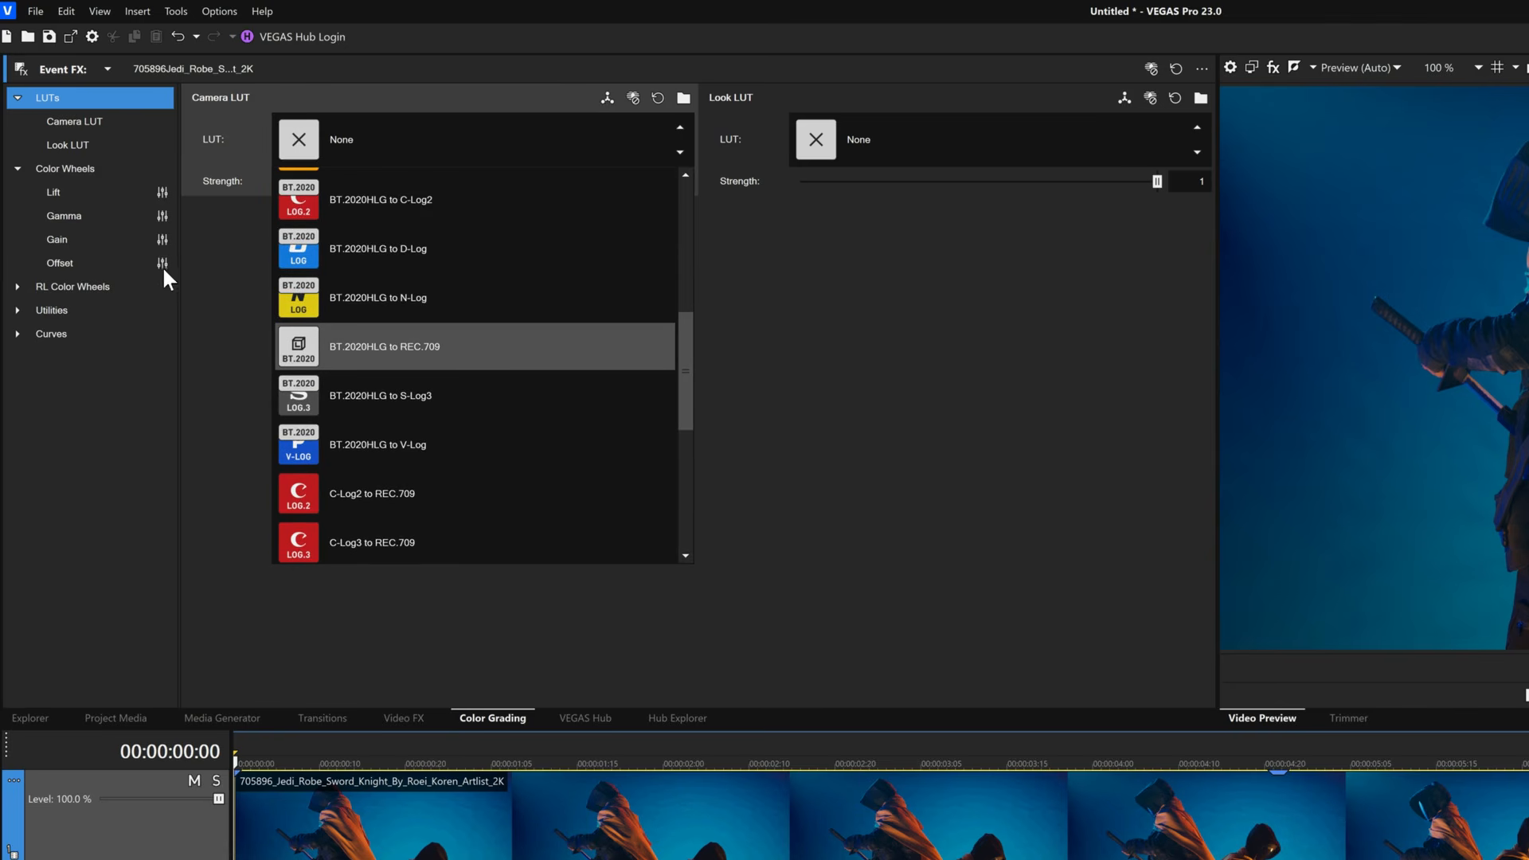
Step: Look over the RL Color Wheels and expand the Utilities and Curves sections to examine their controls
{"action": "left_click", "coordinate": [59, 295]}
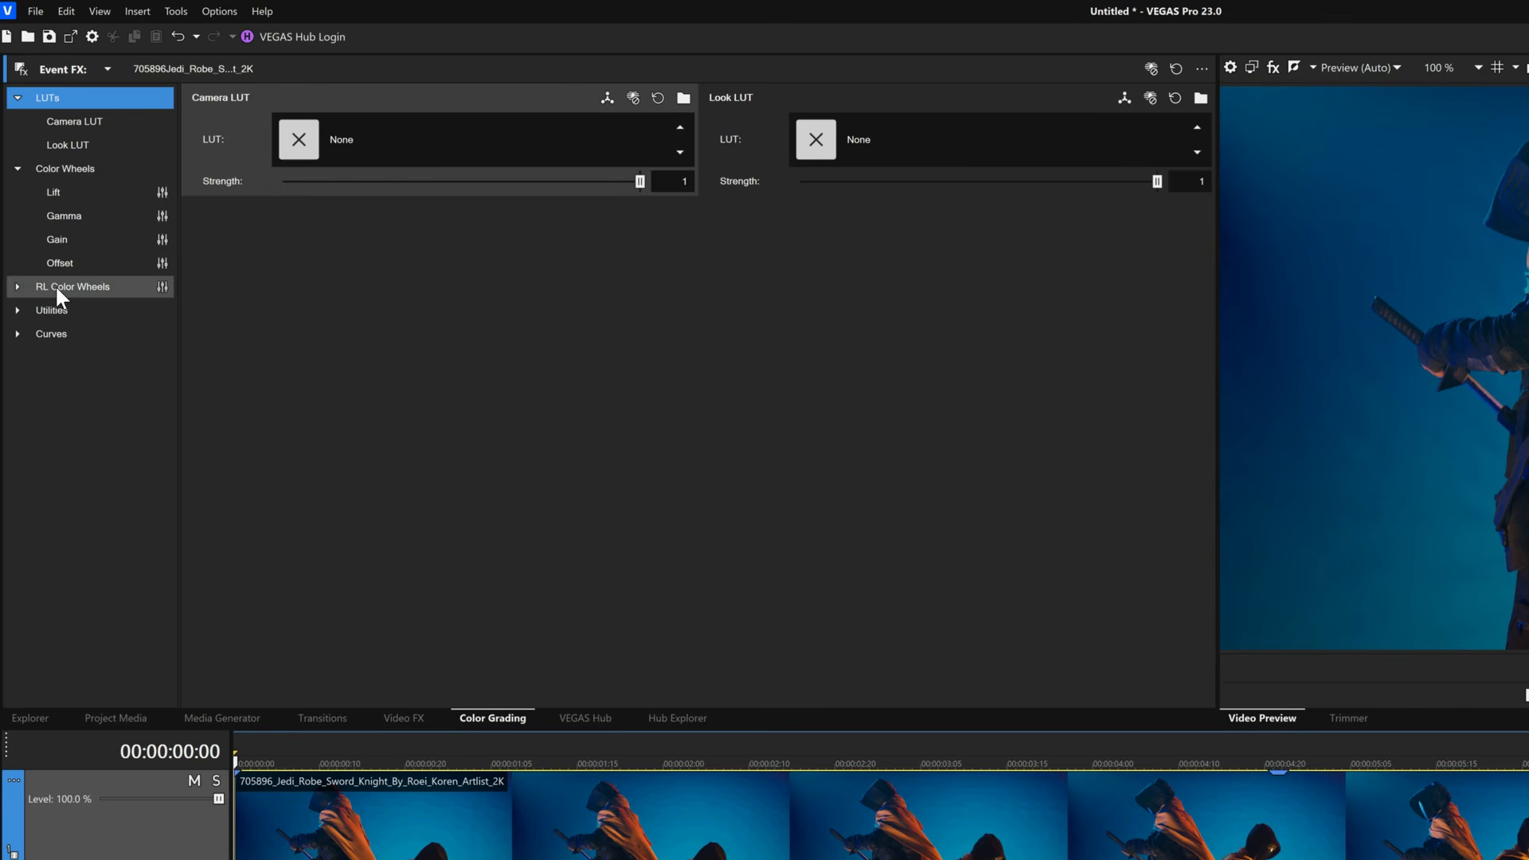
{"action": "left_click", "coordinate": [56, 290]}
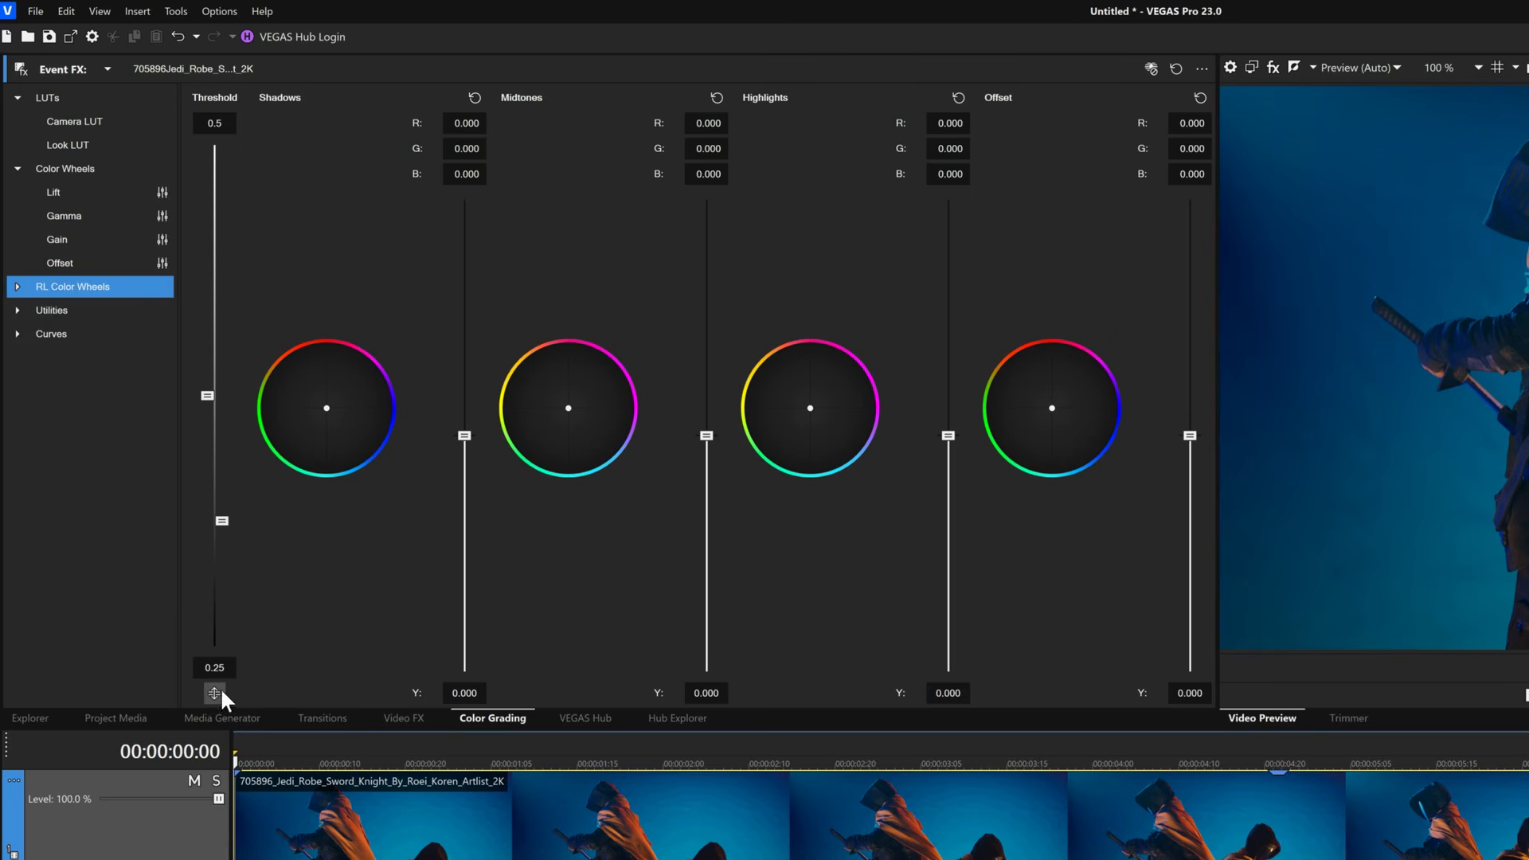
{"action": "left_click", "coordinate": [56, 310]}
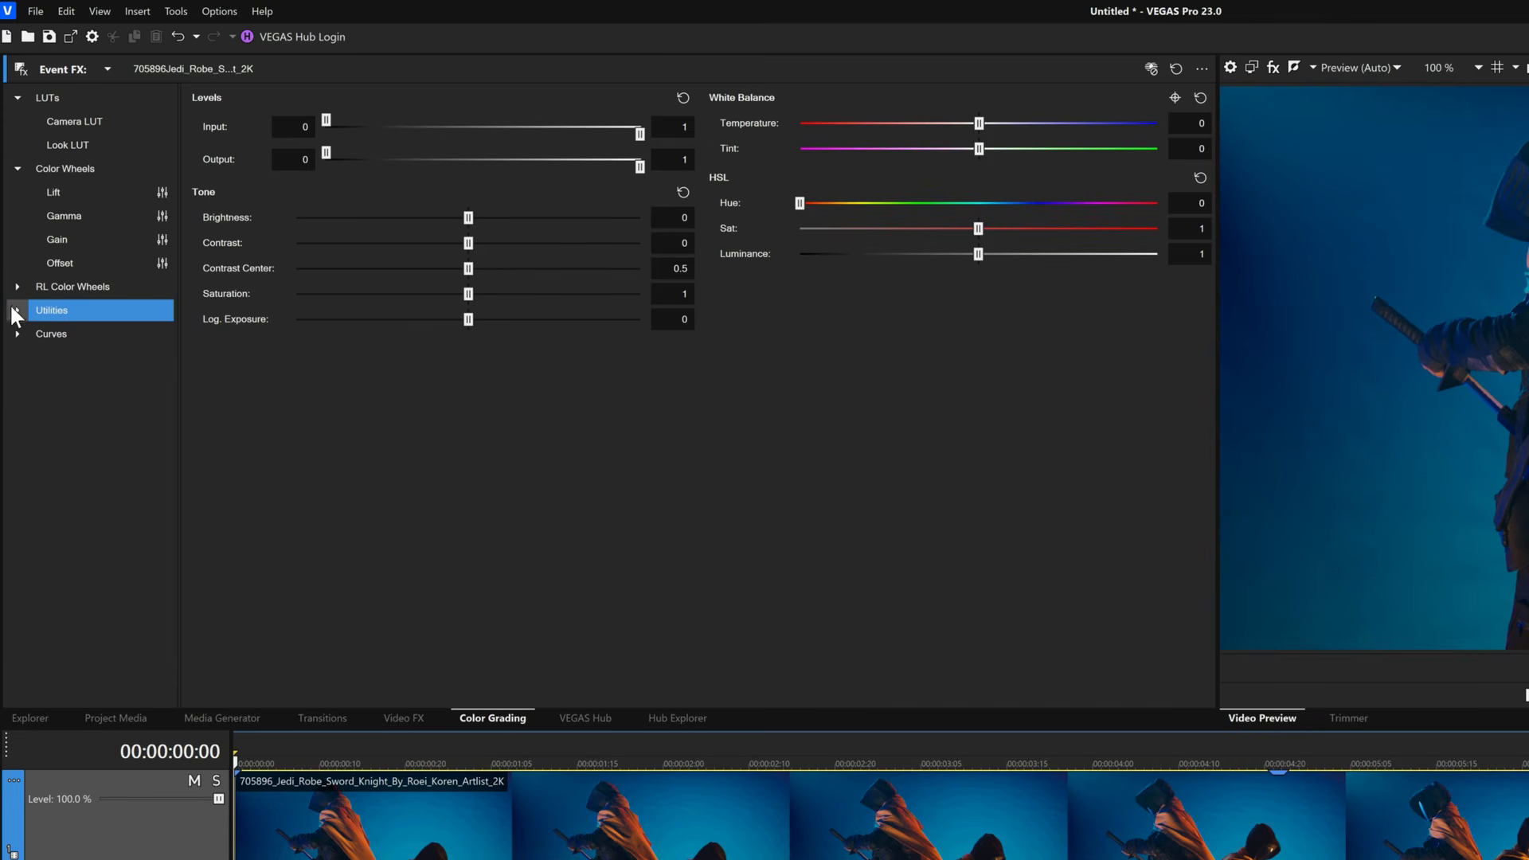
{"action": "left_click", "coordinate": [17, 309]}
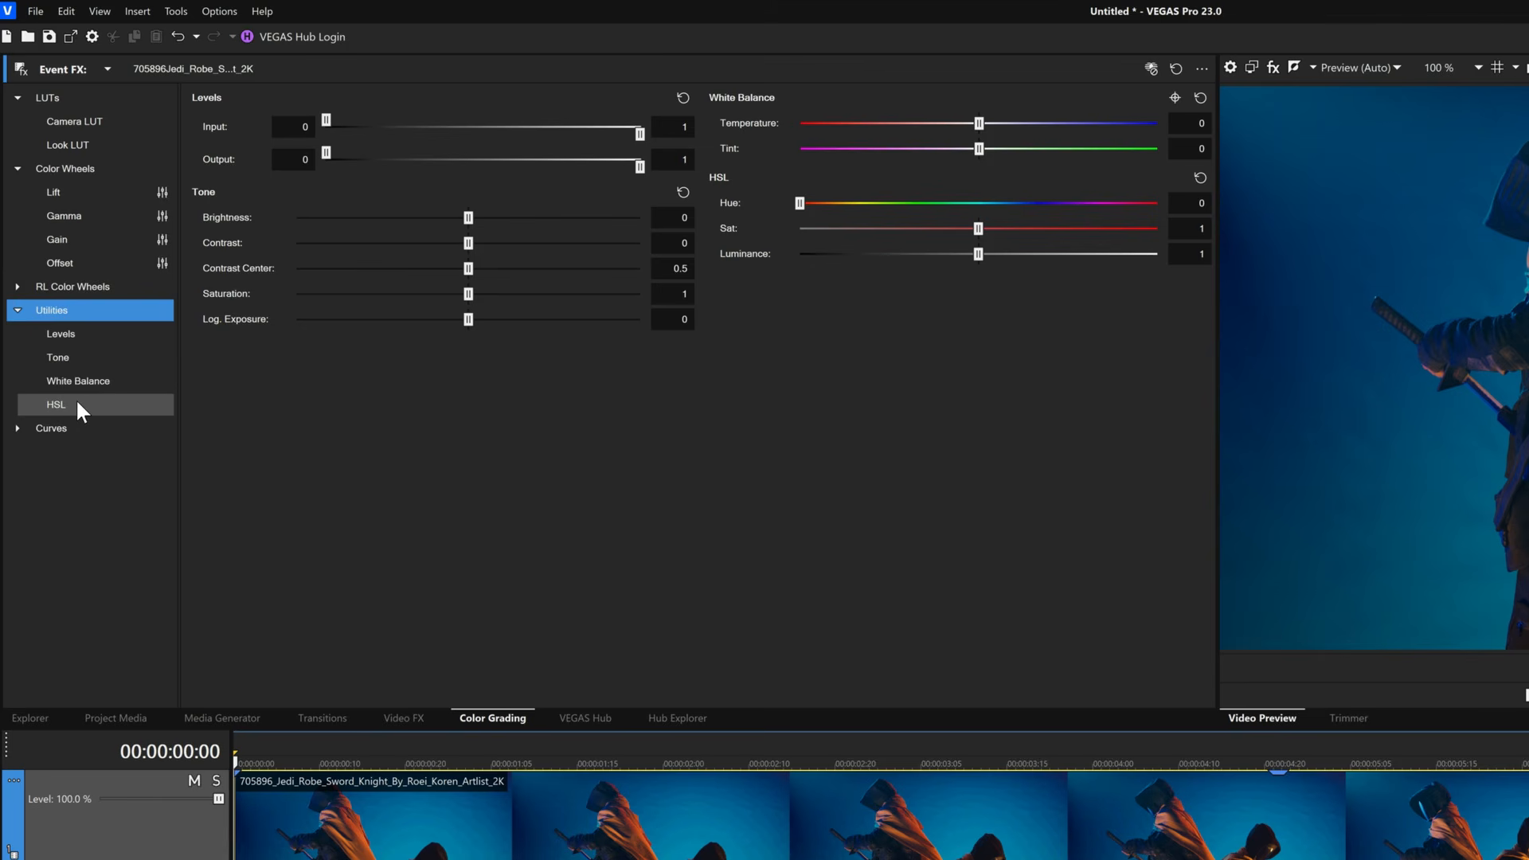
{"action": "left_click", "coordinate": [43, 429]}
{"action": "left_click", "coordinate": [18, 430]}
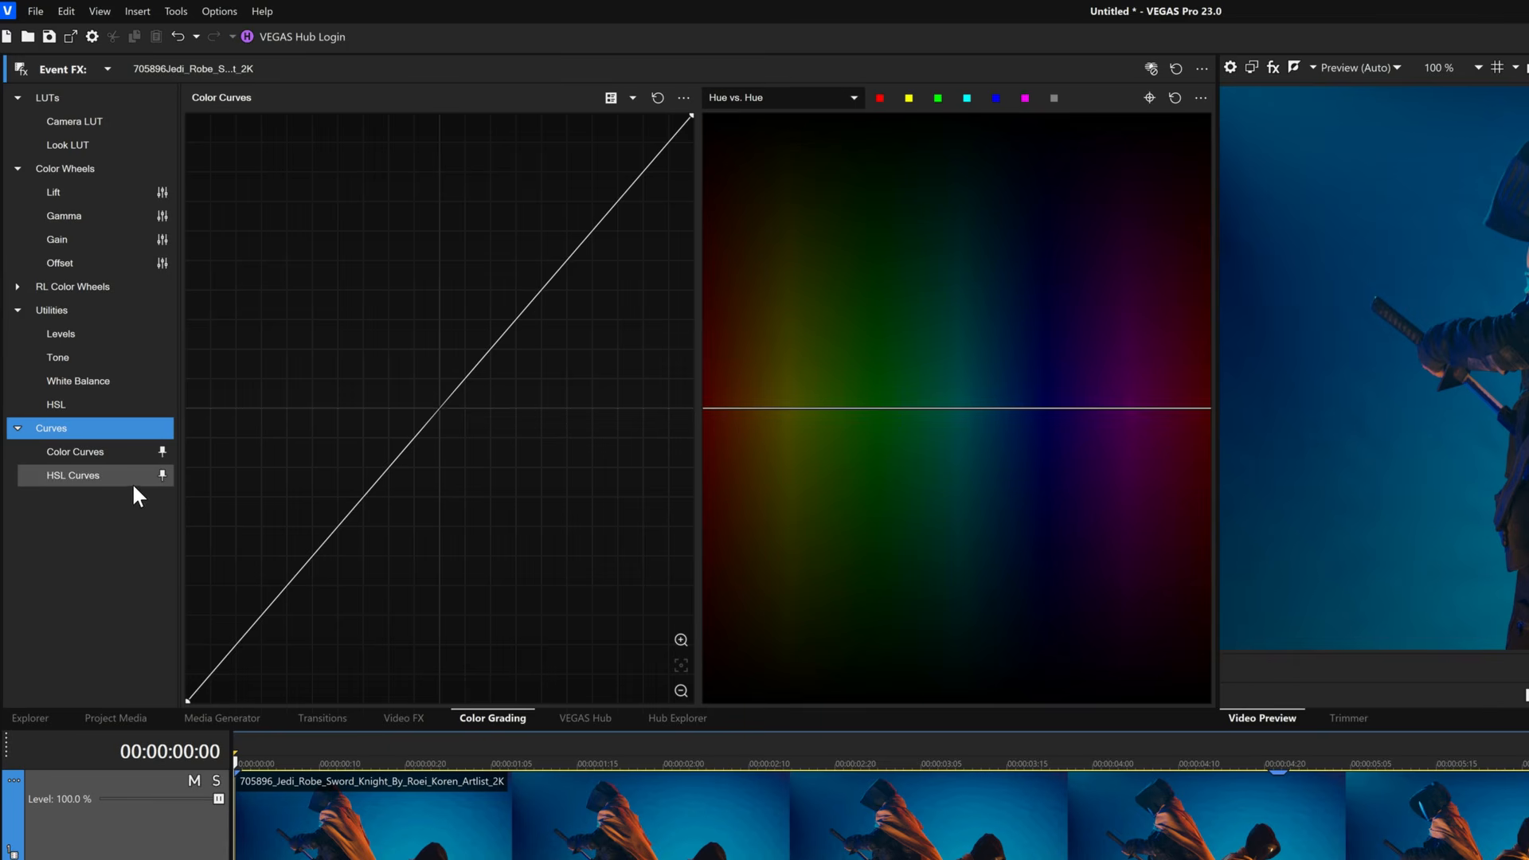
Step: Pin Color Curves so it stays beneath the Color Wheels, and unpin it again
{"action": "left_click", "coordinate": [164, 451]}
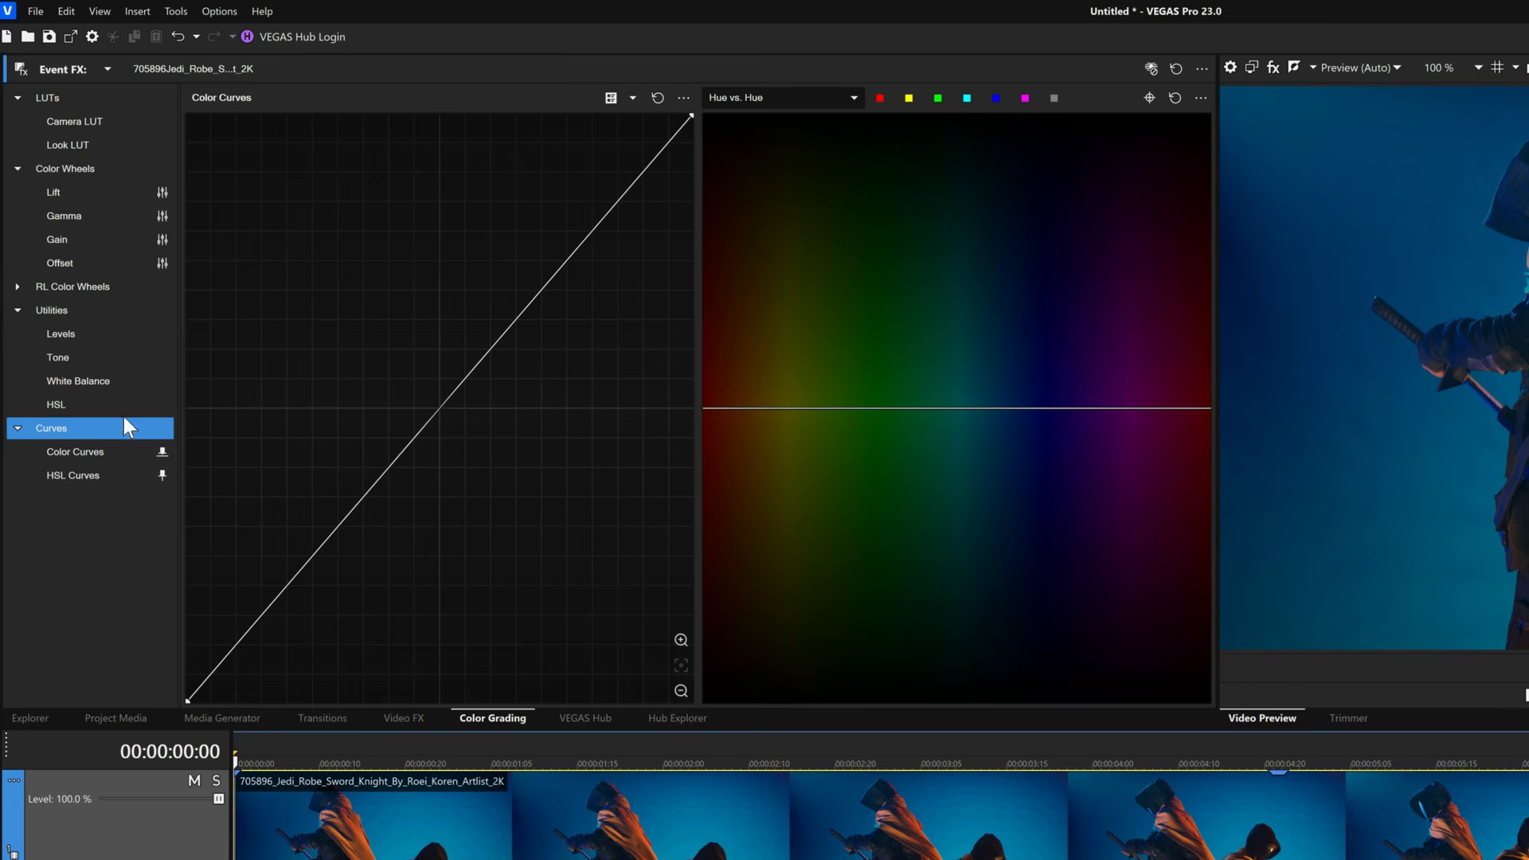
{"action": "left_click", "coordinate": [75, 167]}
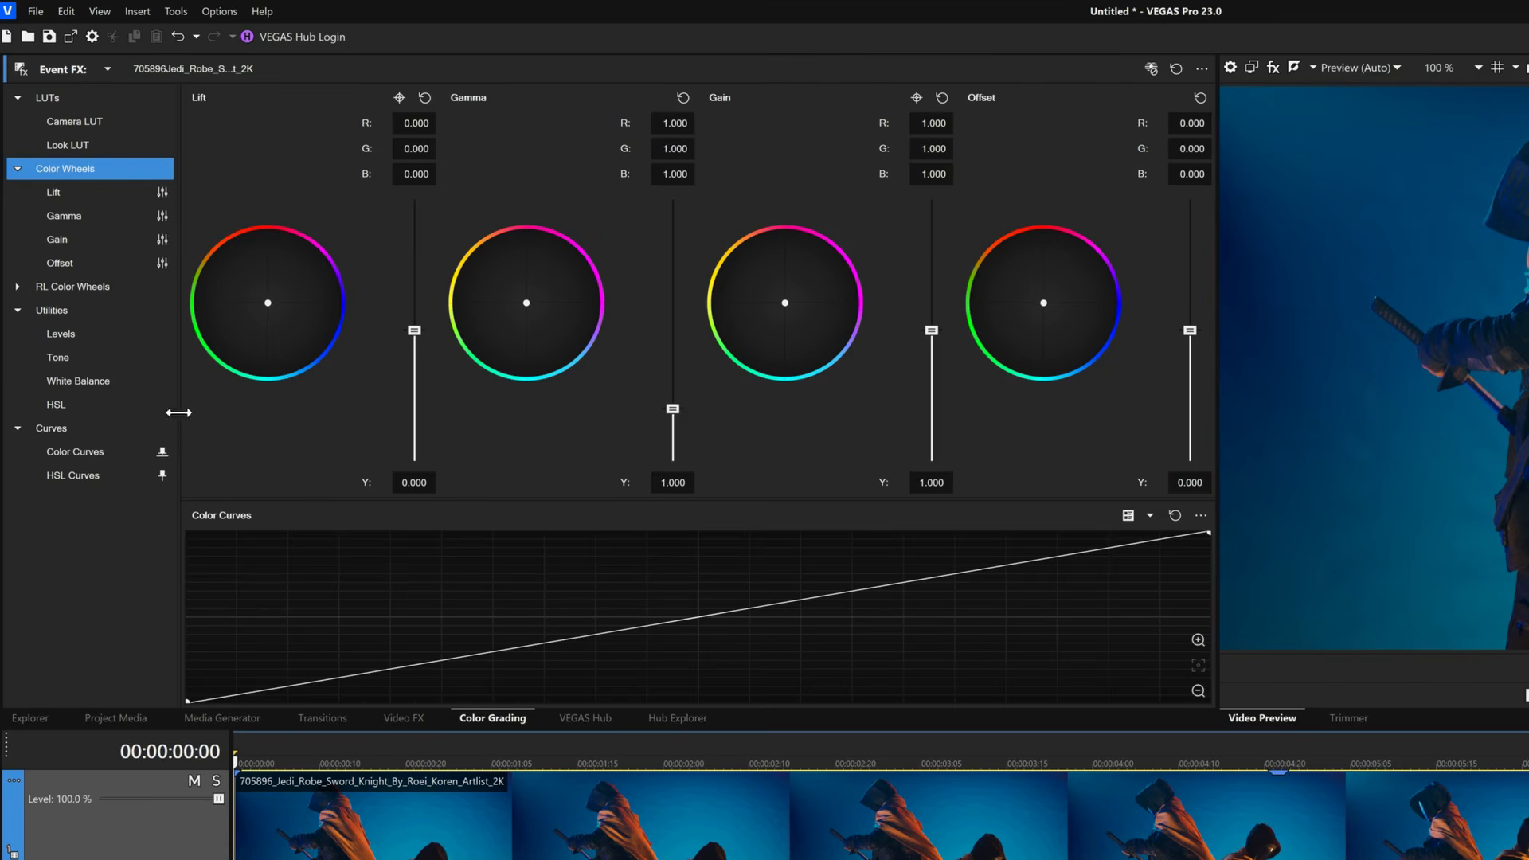
{"action": "left_click", "coordinate": [160, 453]}
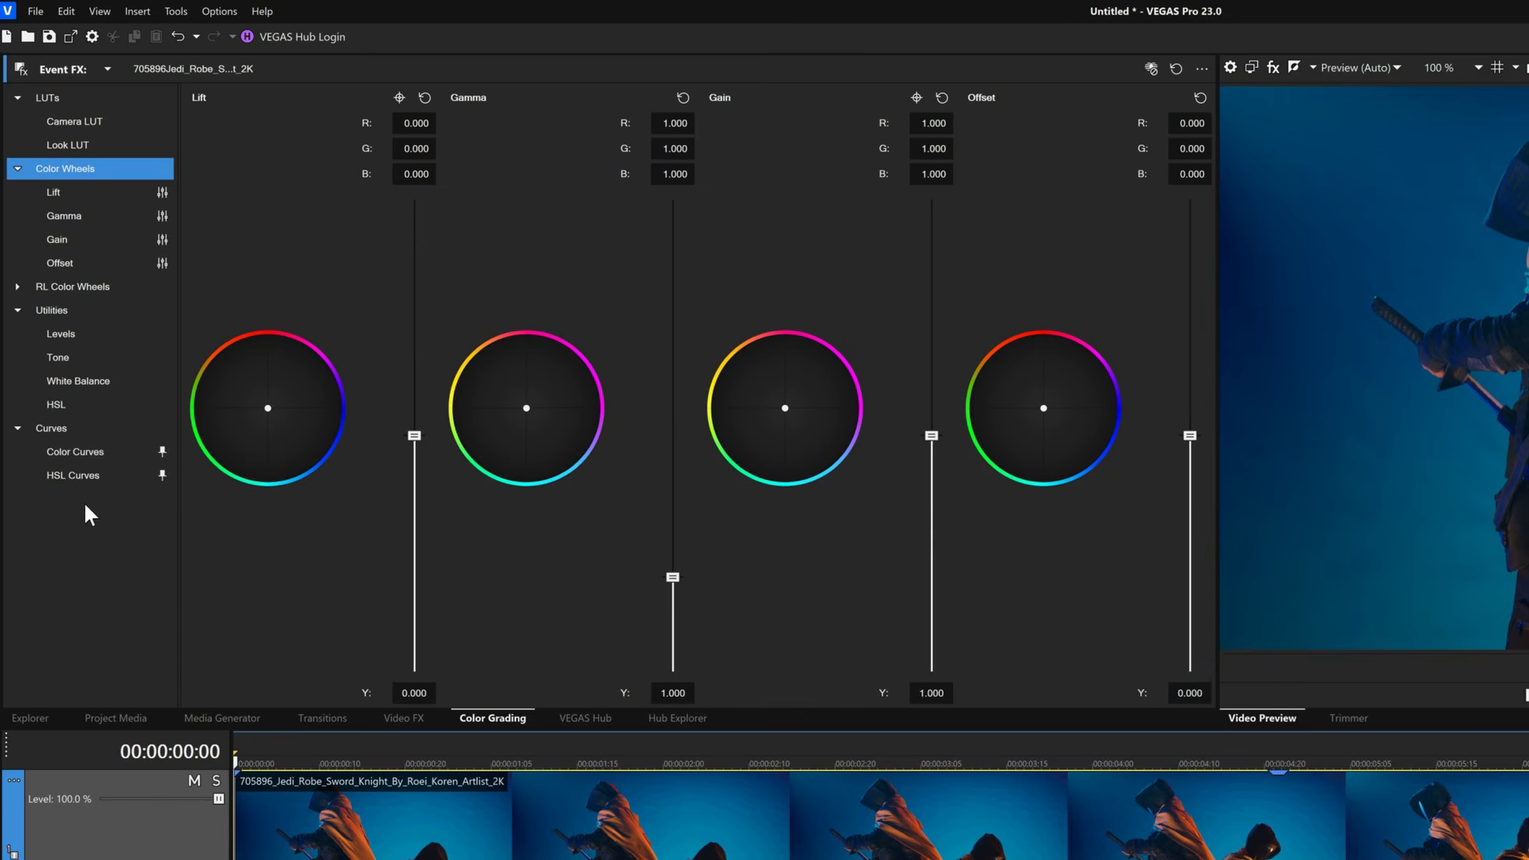
Step: Bow the Color Curves line upward by pulling the highlight endpoint's handle up beyond the grid
{"action": "left_click", "coordinate": [70, 451]}
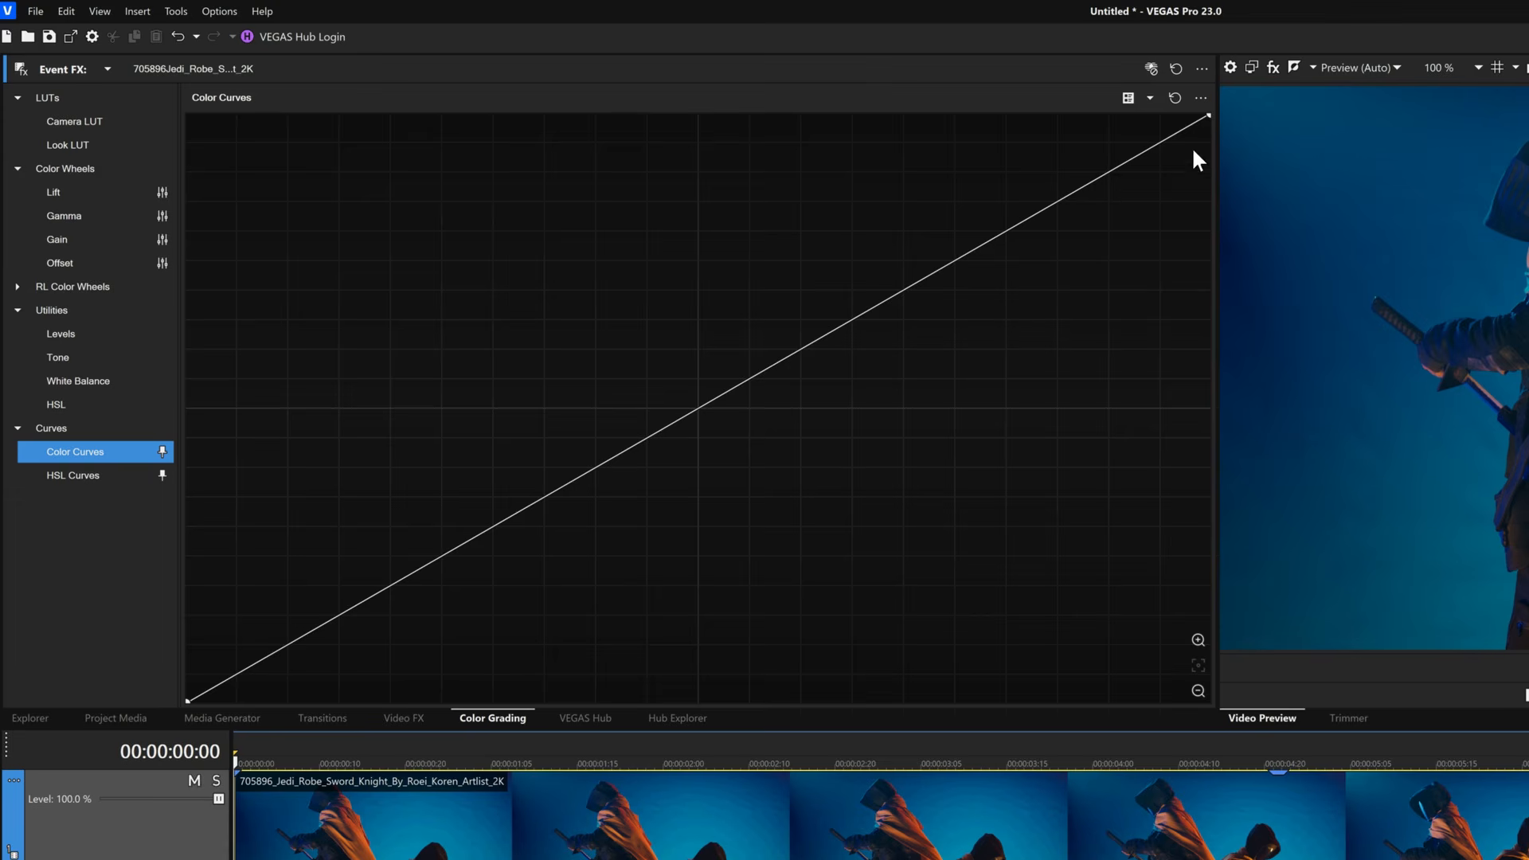
{"action": "left_click", "coordinate": [1006, 231]}
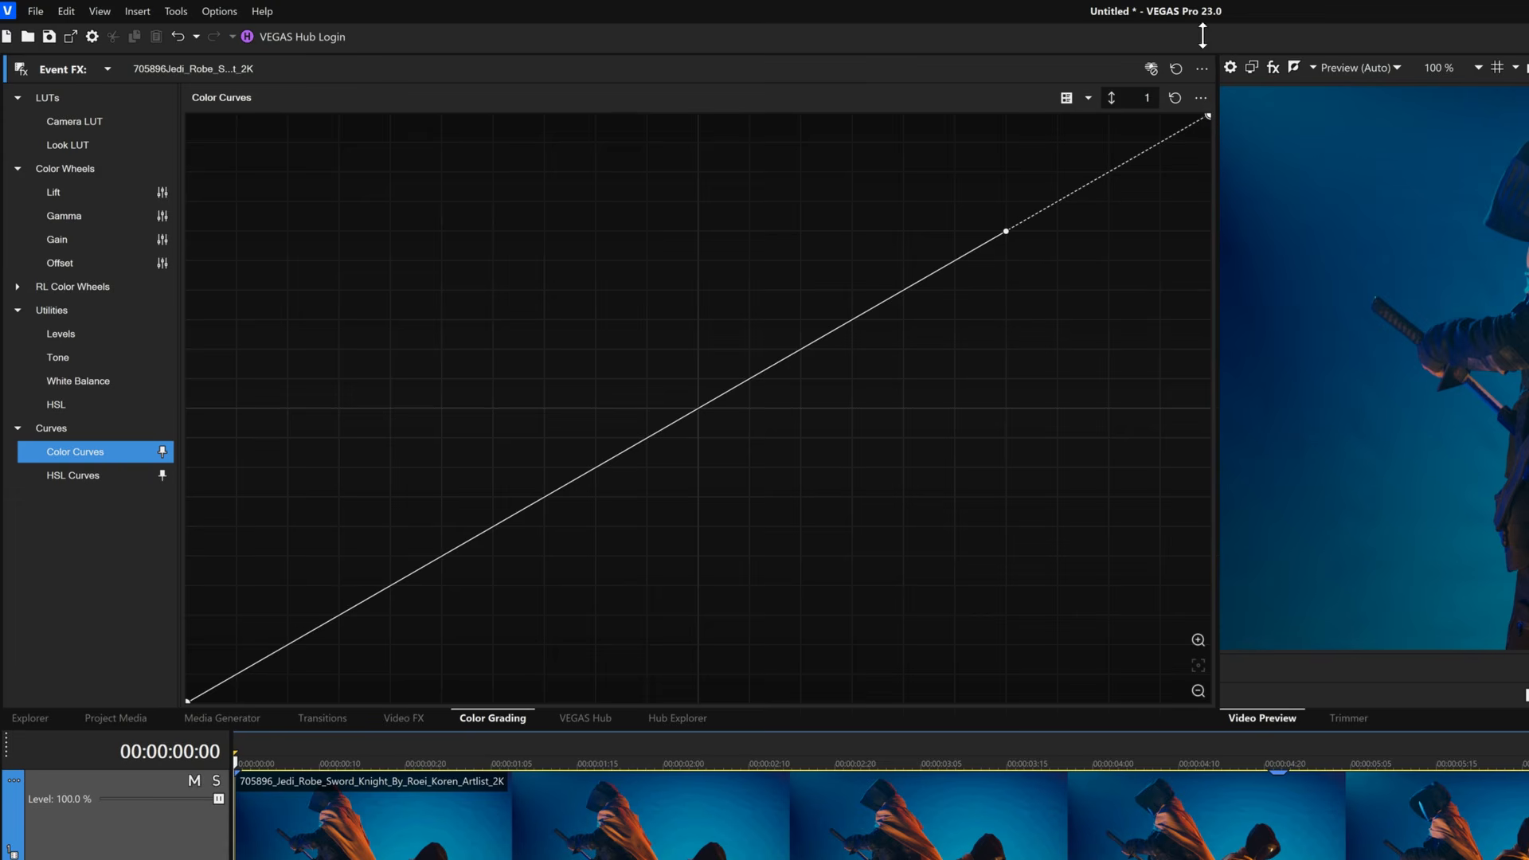
{"action": "left_click_drag", "start_coordinate": [1010, 233], "coordinate": [901, 4]}
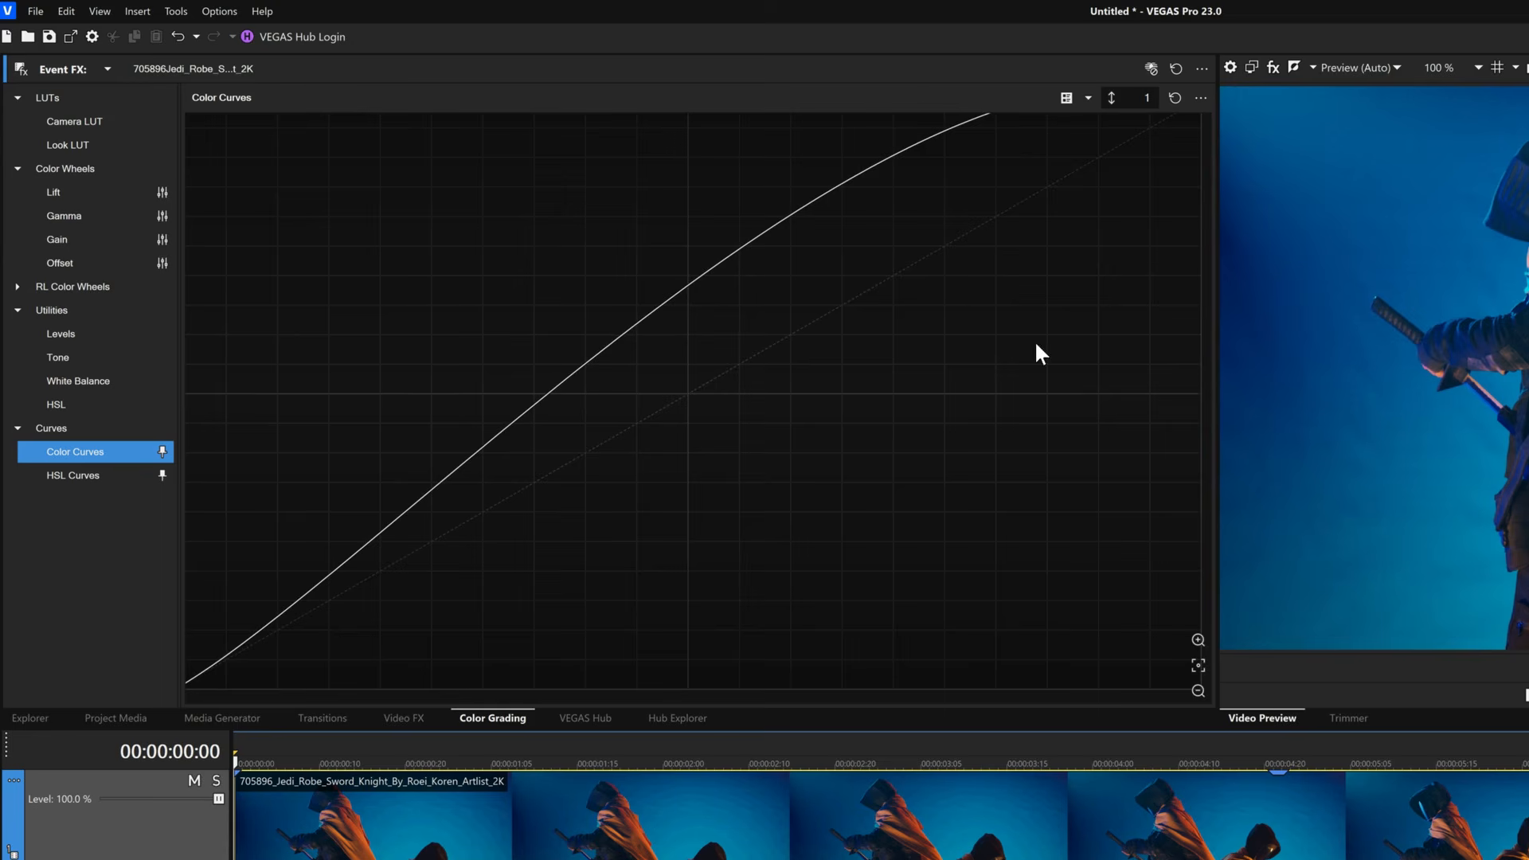
Step: Examine the Color Curves graph at different zoom levels, panning it, fitting it to view, and zooming out to the endpoint's handle
{"action": "left_click", "coordinate": [1196, 688]}
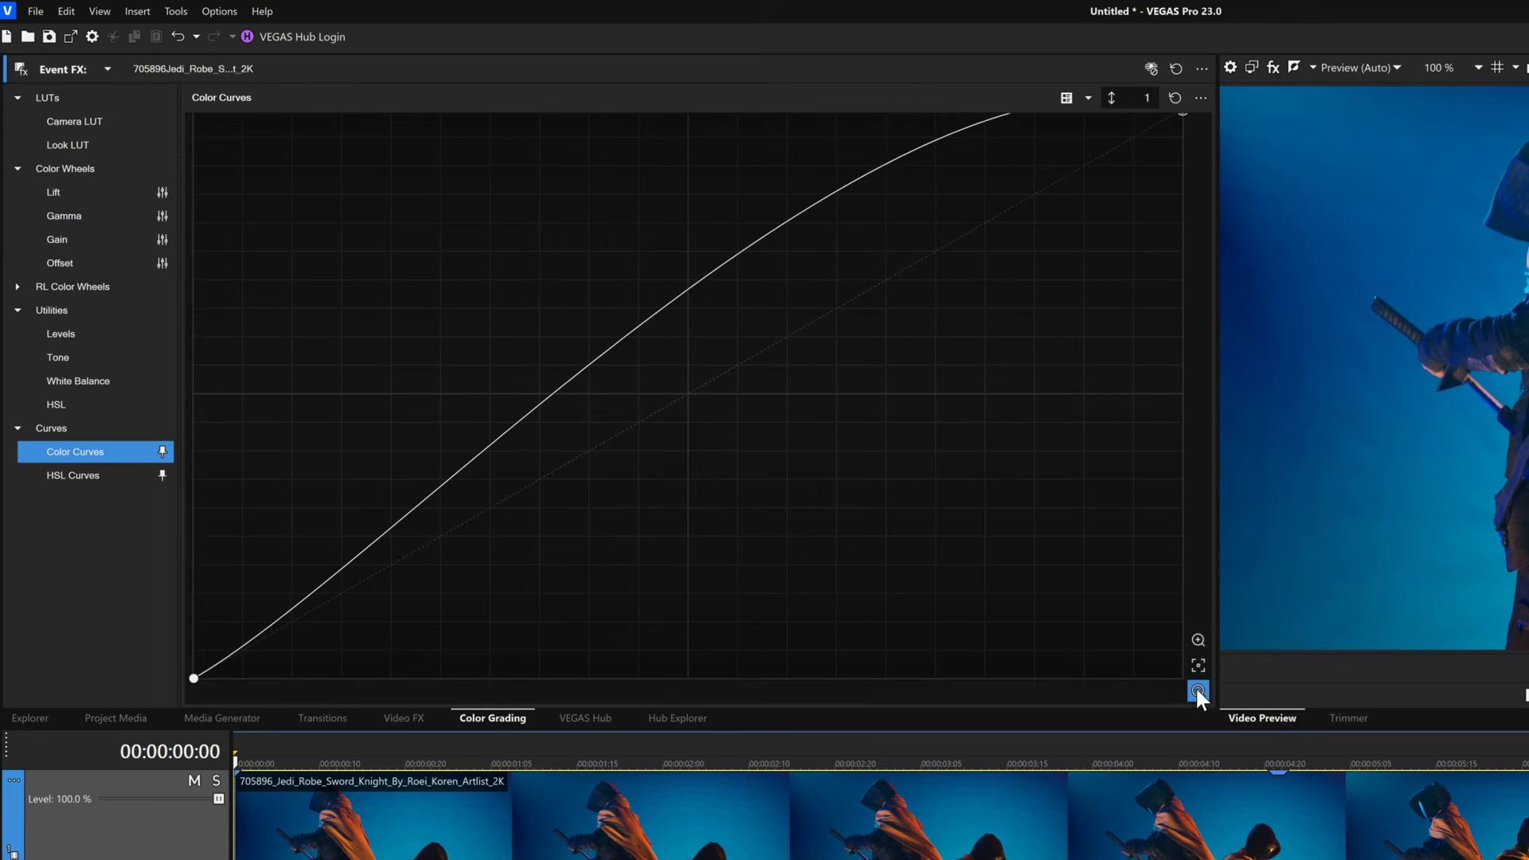
{"action": "left_click", "coordinate": [1196, 689]}
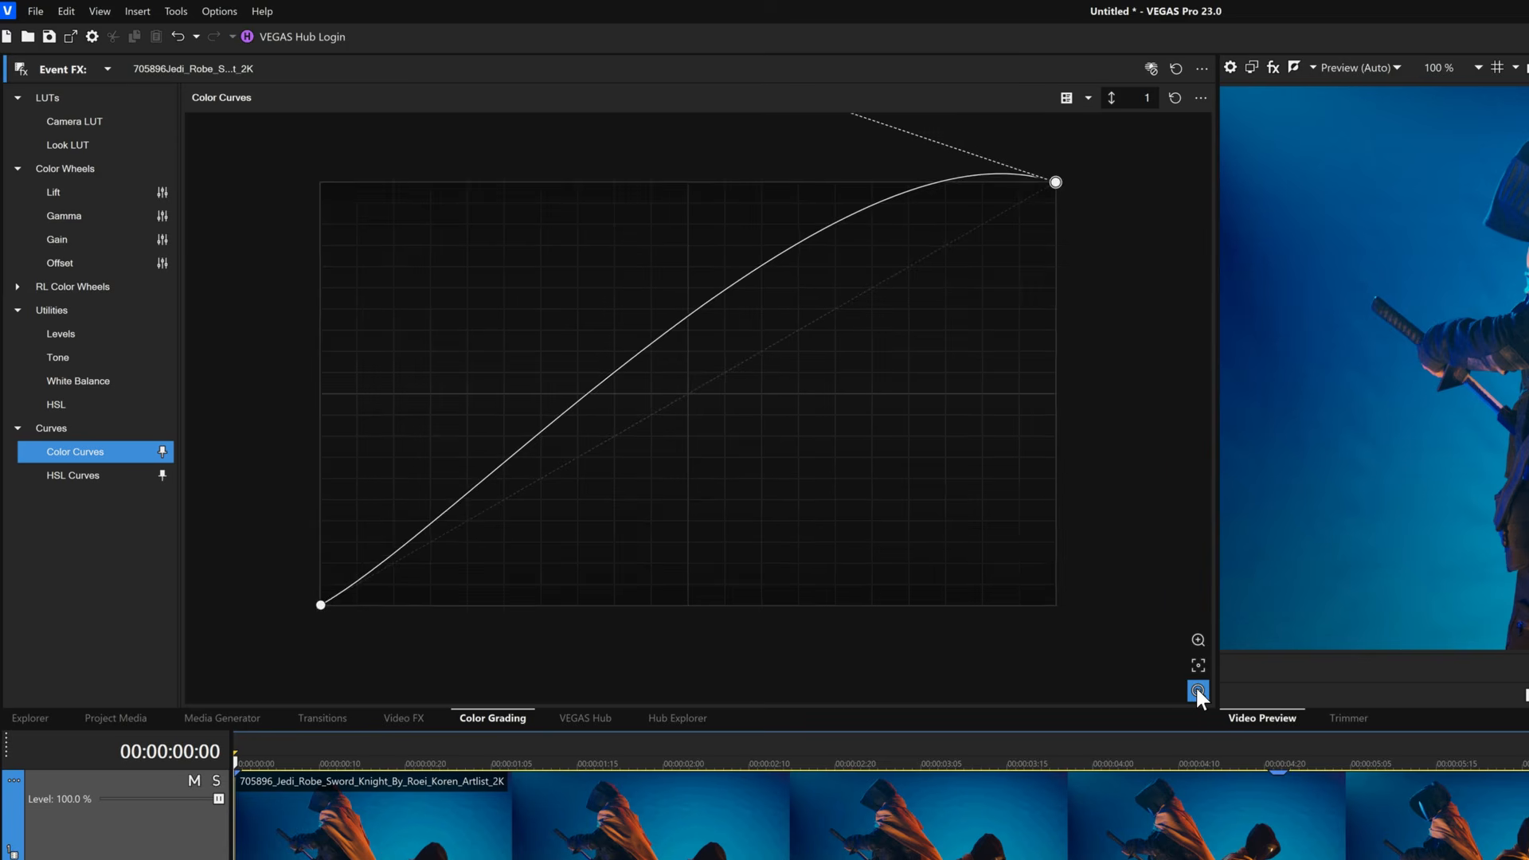
{"action": "left_click", "coordinate": [1196, 689]}
{"action": "left_click", "coordinate": [1196, 690]}
{"action": "left_click", "coordinate": [1198, 640]}
{"action": "left_click", "coordinate": [1197, 639]}
{"action": "left_click", "coordinate": [1198, 640]}
{"action": "left_click", "coordinate": [1197, 639]}
{"action": "left_click", "coordinate": [1197, 638]}
{"action": "left_click", "coordinate": [1198, 637]}
{"action": "left_click", "coordinate": [1198, 637]}
{"action": "left_click", "coordinate": [1198, 637]}
{"action": "left_click", "coordinate": [1198, 637]}
{"action": "left_click_drag", "start_coordinate": [1106, 209], "coordinate": [943, 415]}
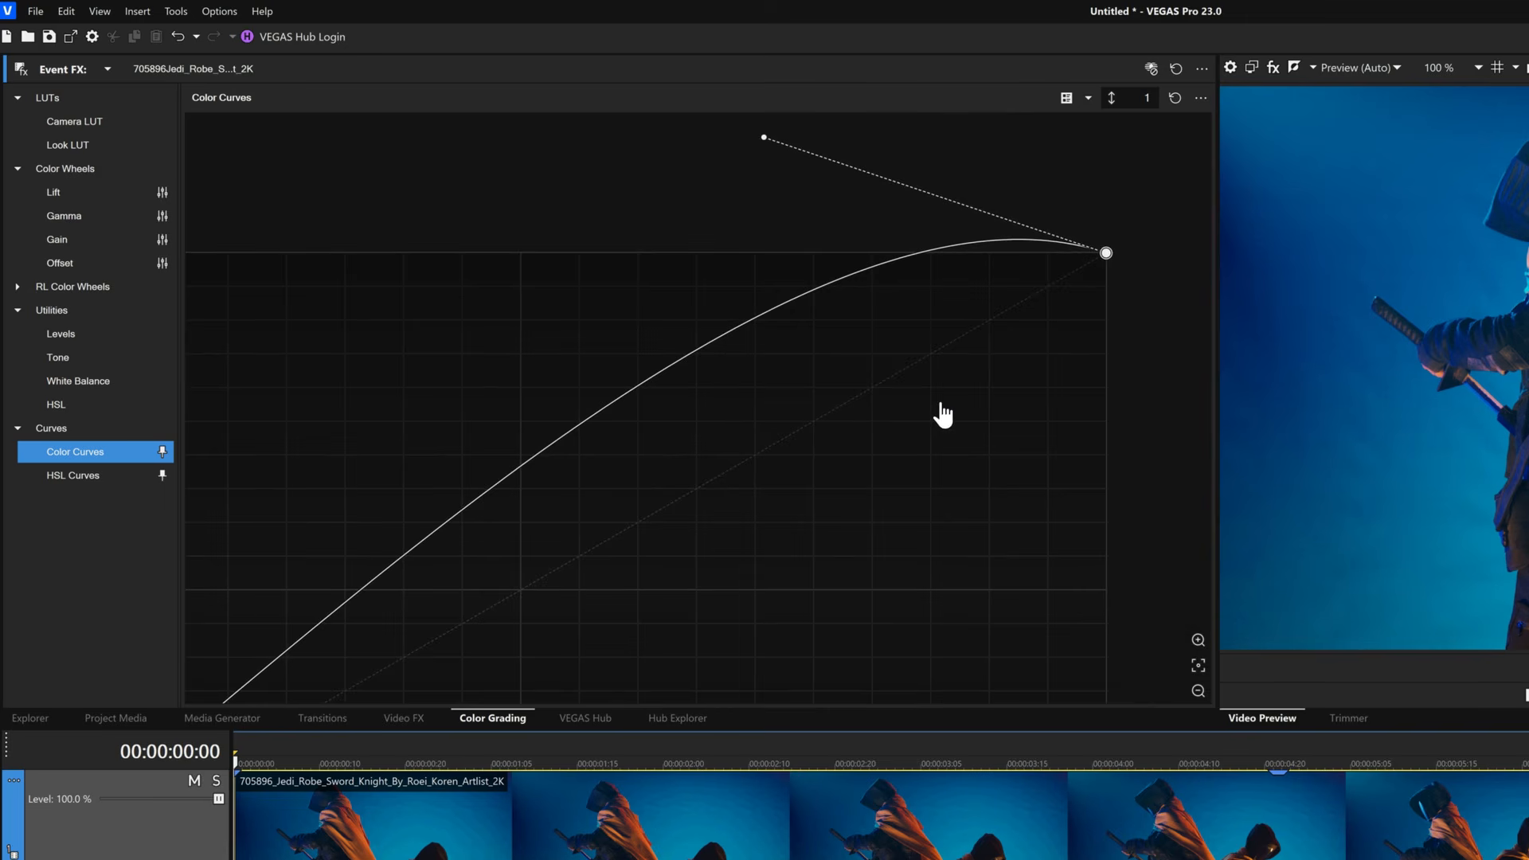
{"action": "left_click", "coordinate": [1199, 665]}
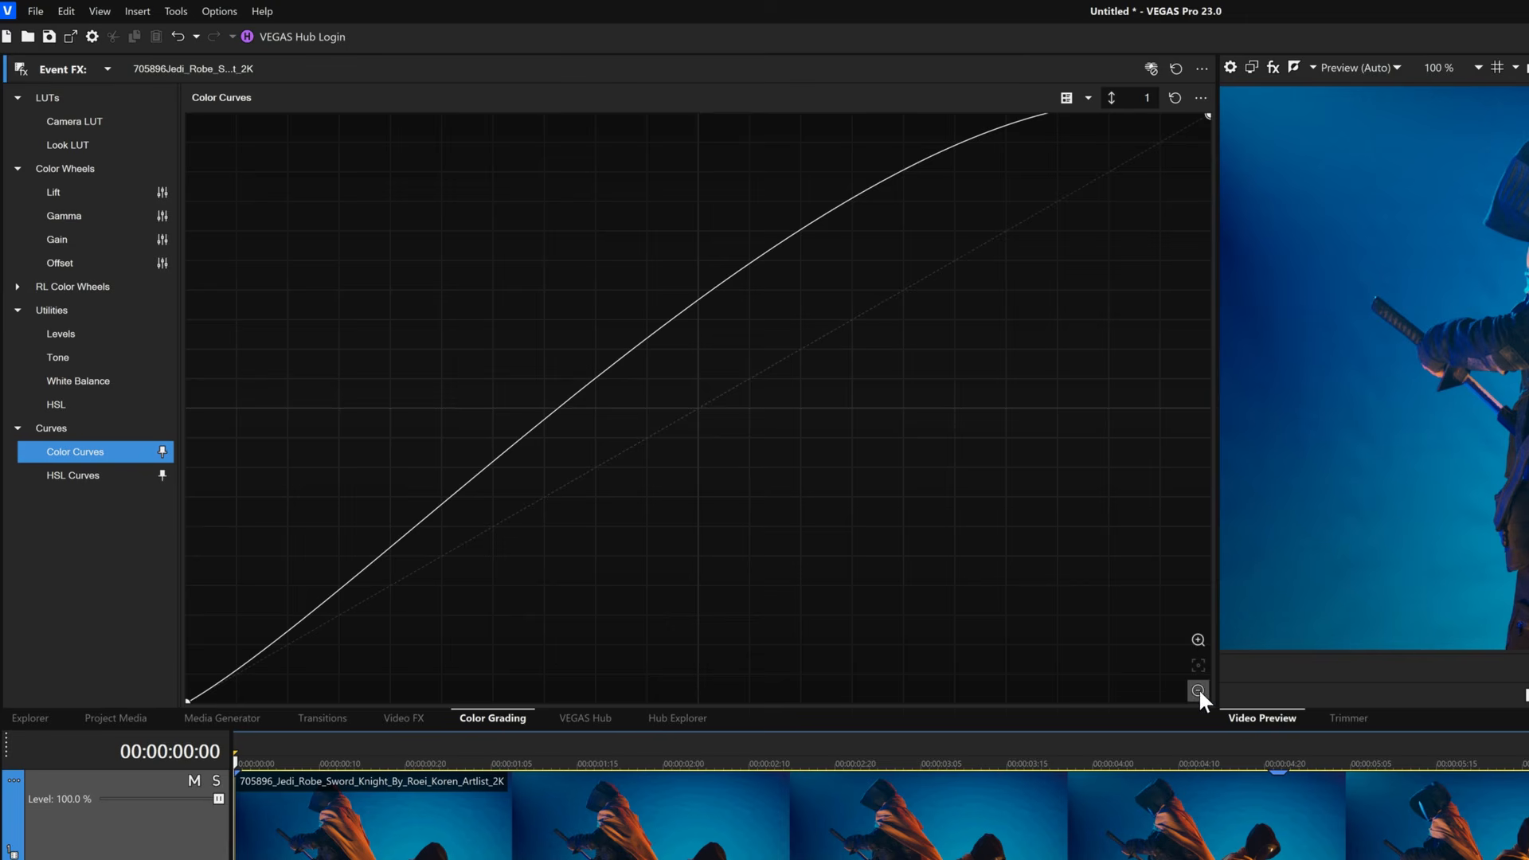
{"action": "scroll", "coordinate": [736, 361], "scroll_direction": "down", "scroll_amount": 3}
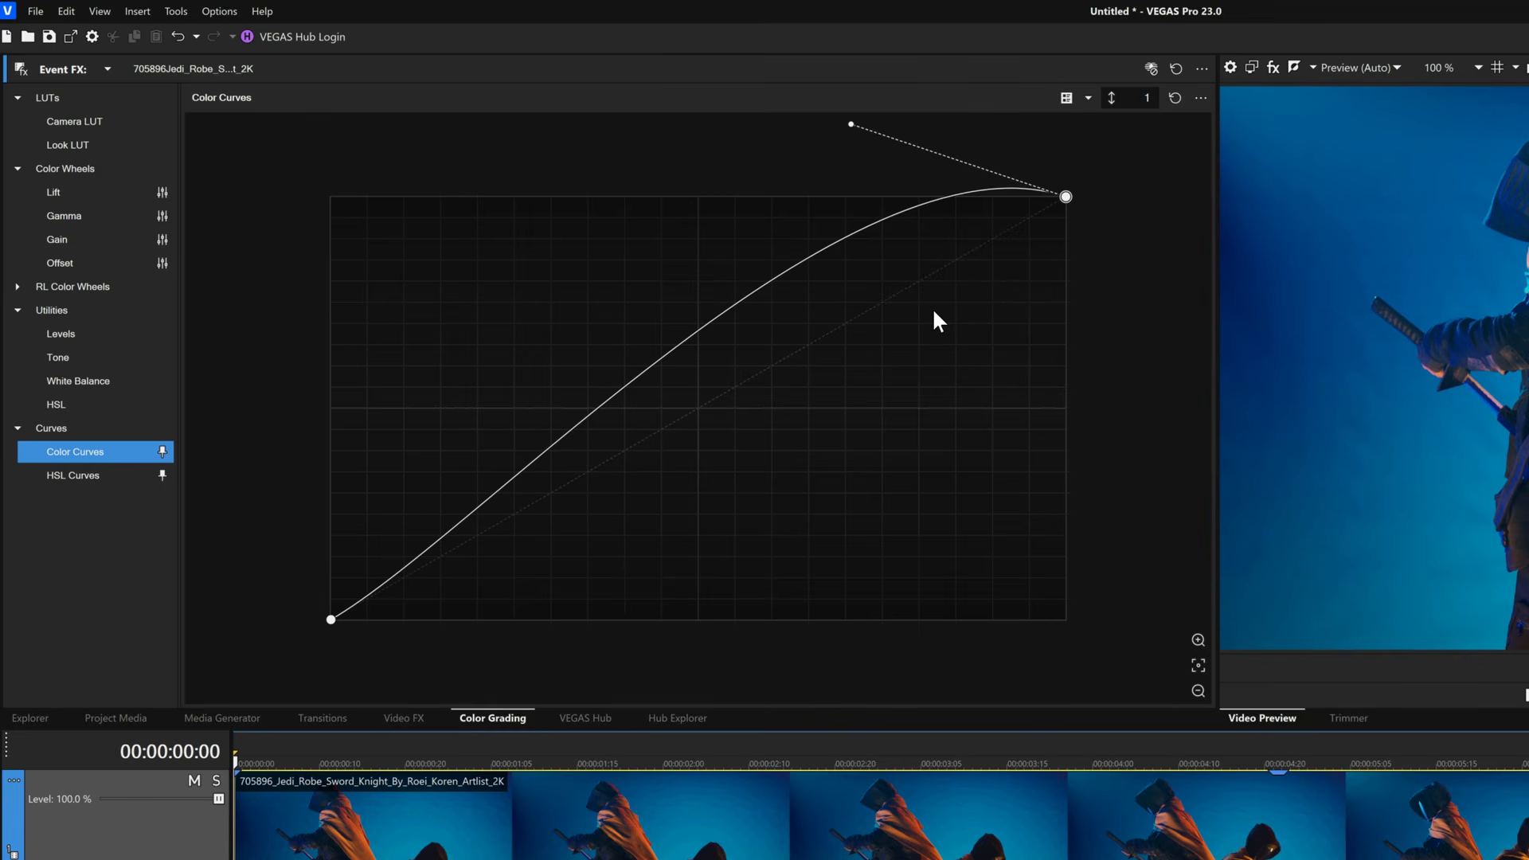
{"action": "scroll", "coordinate": [935, 314], "scroll_direction": "down", "scroll_amount": 2}
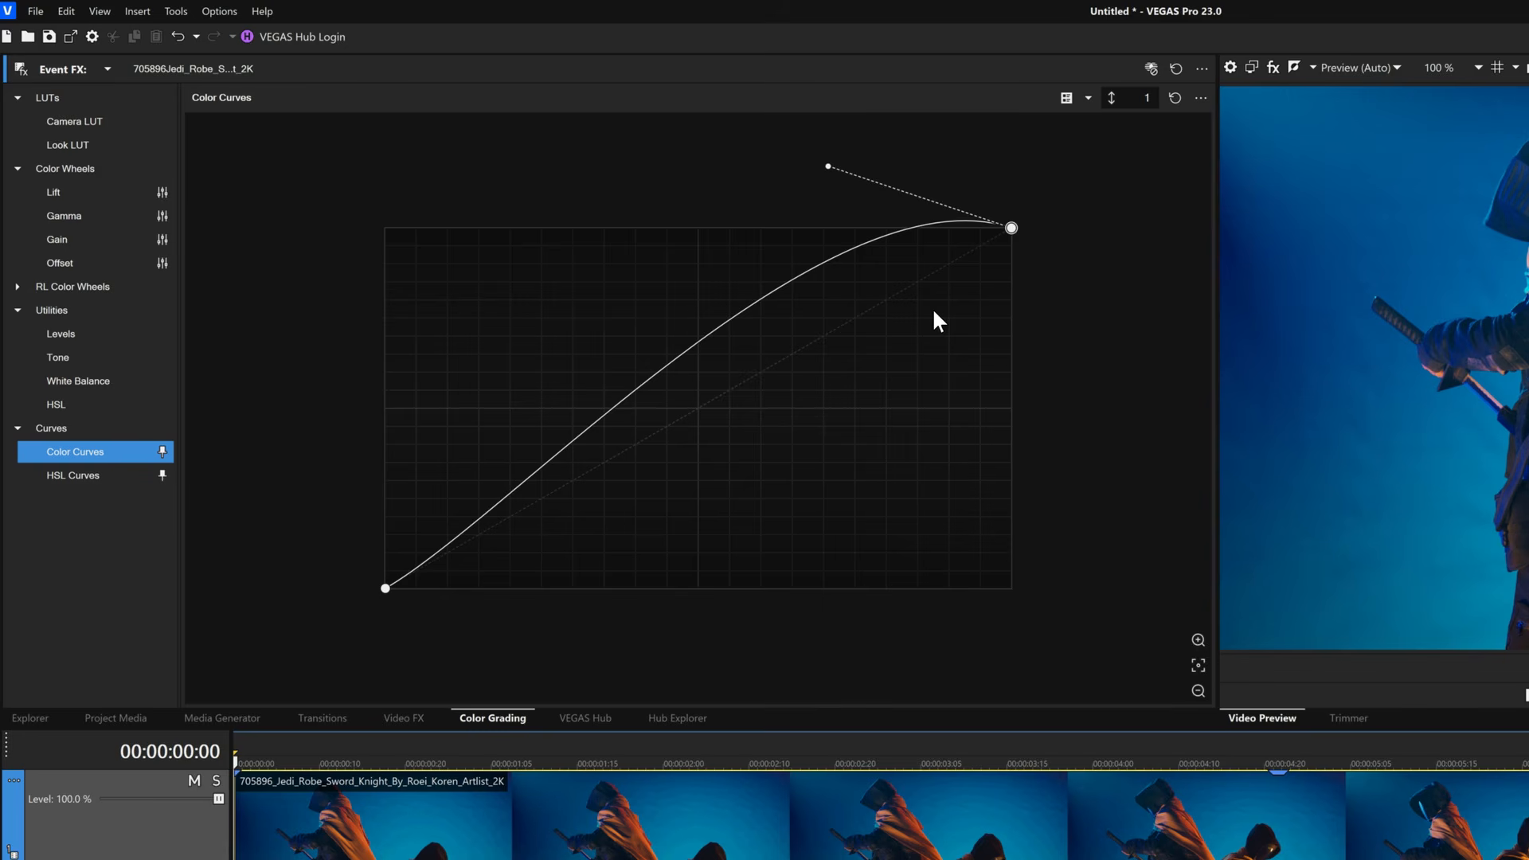
Step: Examine the Color Curves graph by zooming in and out and panning it vertically and horizontally around the bowed curve
{"action": "scroll", "coordinate": [934, 312], "scroll_direction": "down", "scroll_amount": 2}
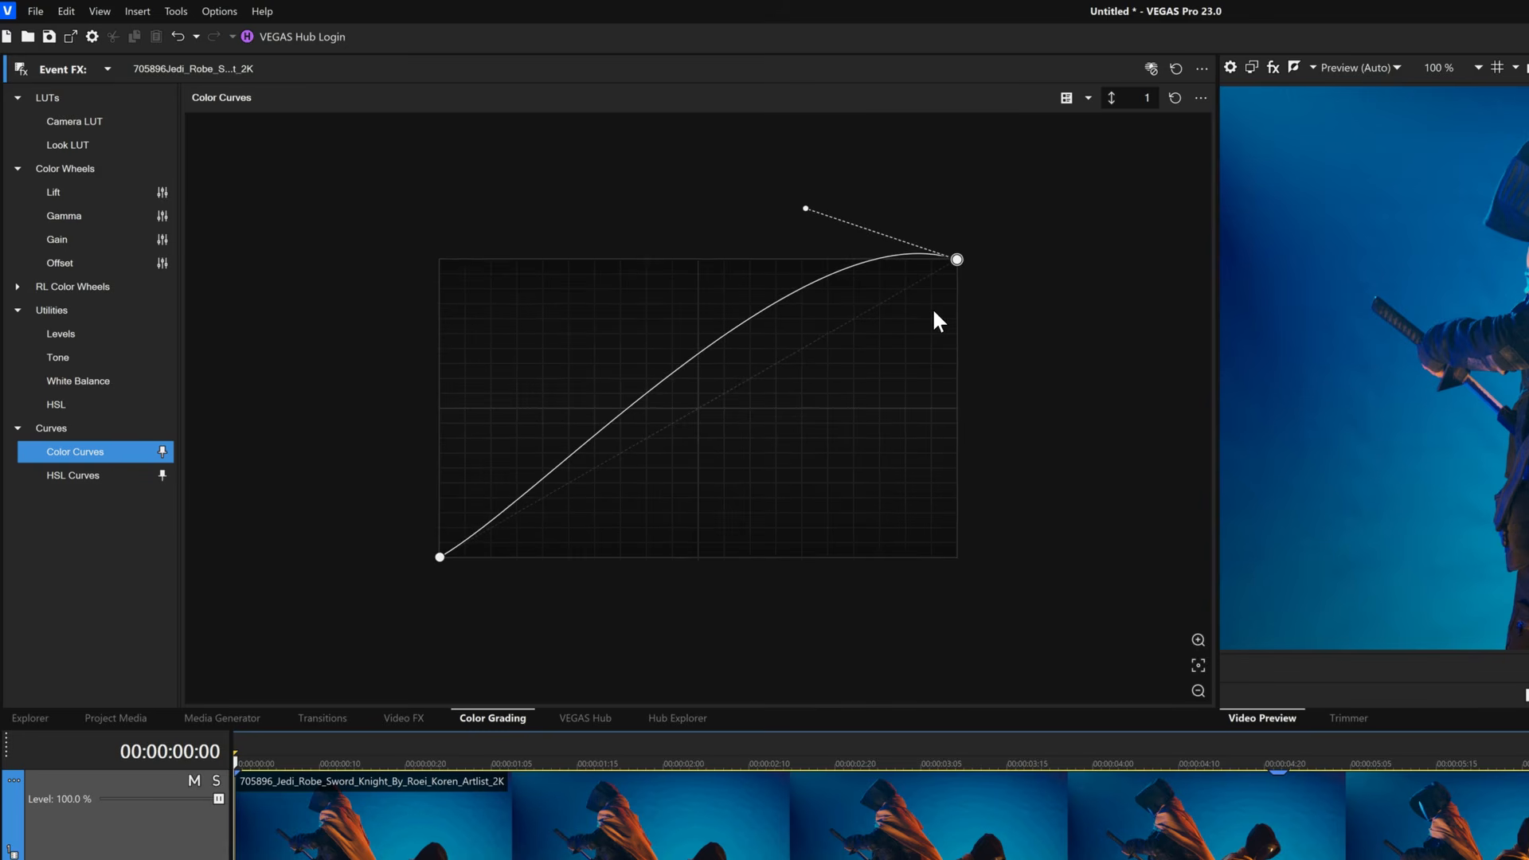
{"action": "scroll", "coordinate": [934, 311], "scroll_direction": "up", "scroll_amount": 5}
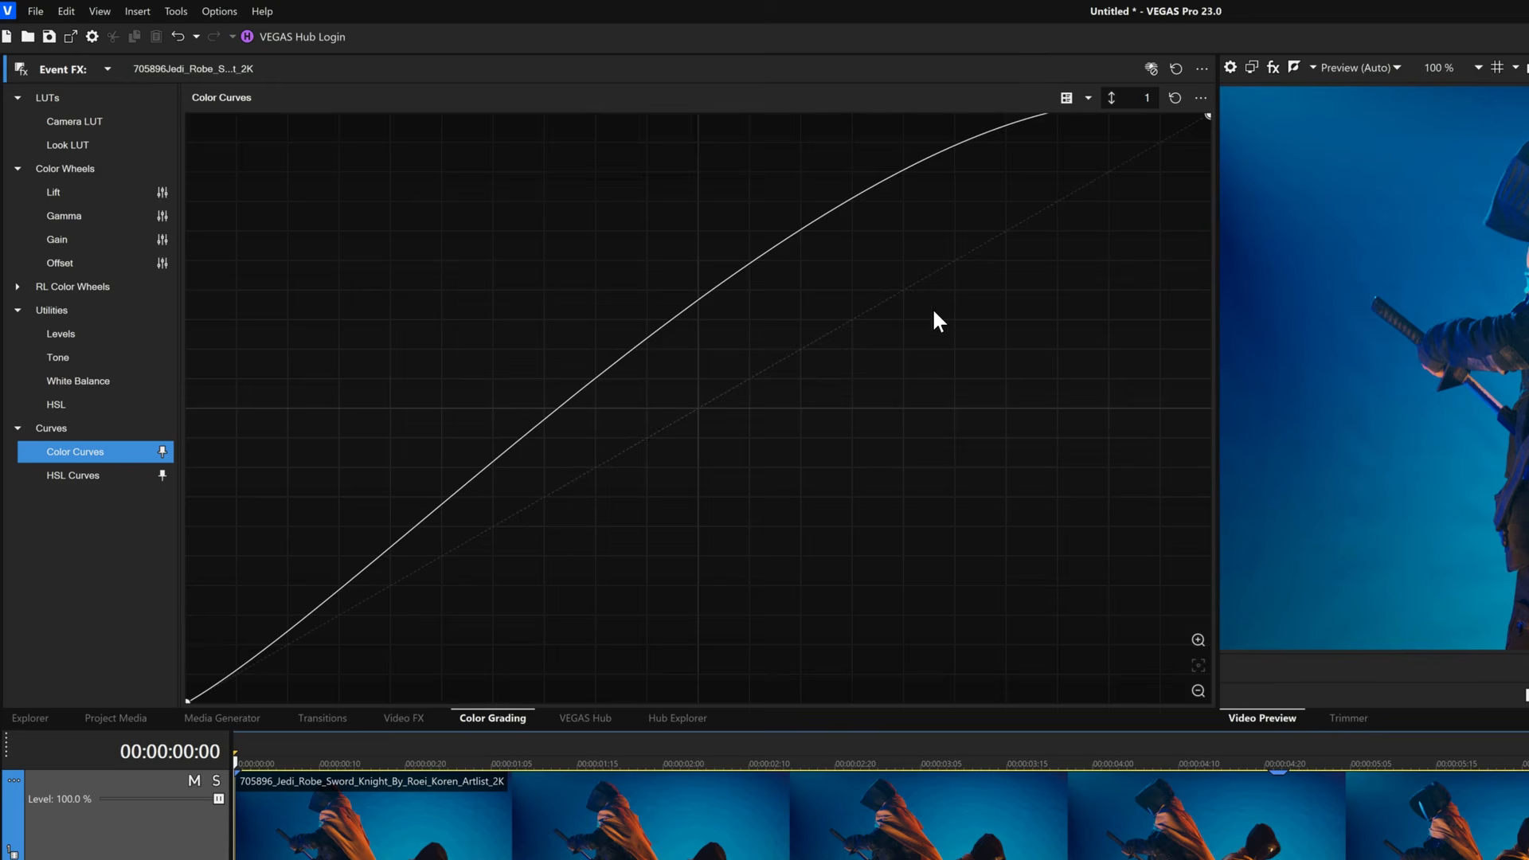
{"action": "scroll", "coordinate": [924, 316], "scroll_direction": "down", "scroll_amount": 3}
{"action": "scroll", "coordinate": [924, 318], "scroll_direction": "up", "scroll_amount": 4}
{"action": "scroll", "coordinate": [927, 330], "scroll_direction": "up", "scroll_amount": 2}
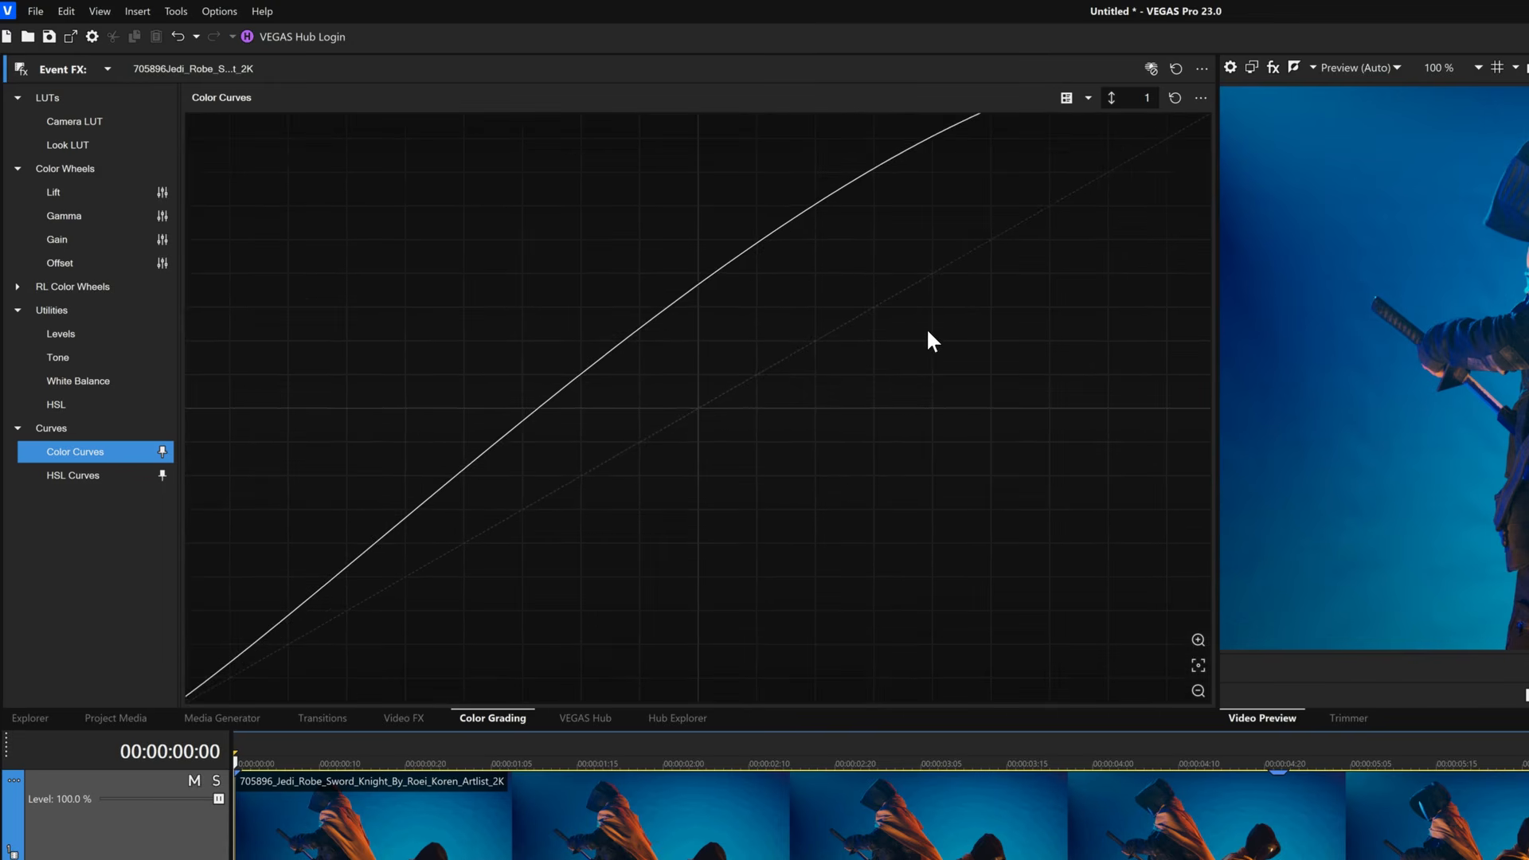
{"action": "scroll", "coordinate": [928, 330], "scroll_direction": "up", "scroll_amount": 1}
{"action": "scroll", "coordinate": [927, 331], "scroll_direction": "up", "scroll_amount": 6}
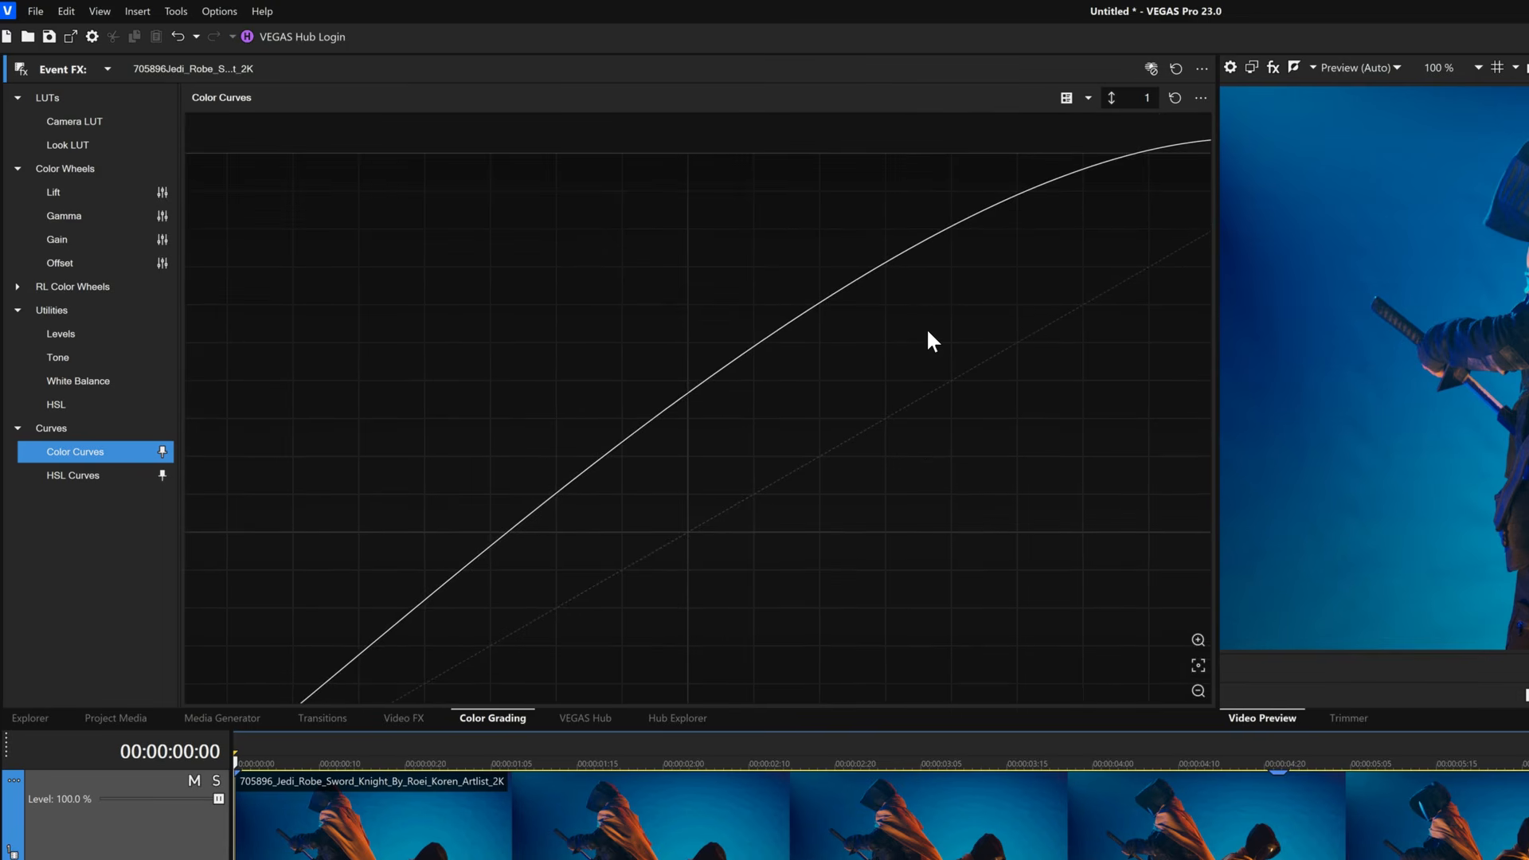
{"action": "scroll", "coordinate": [928, 333], "scroll_direction": "right", "scroll_amount": 10}
{"action": "scroll", "coordinate": [928, 333], "scroll_direction": "right", "scroll_amount": 1}
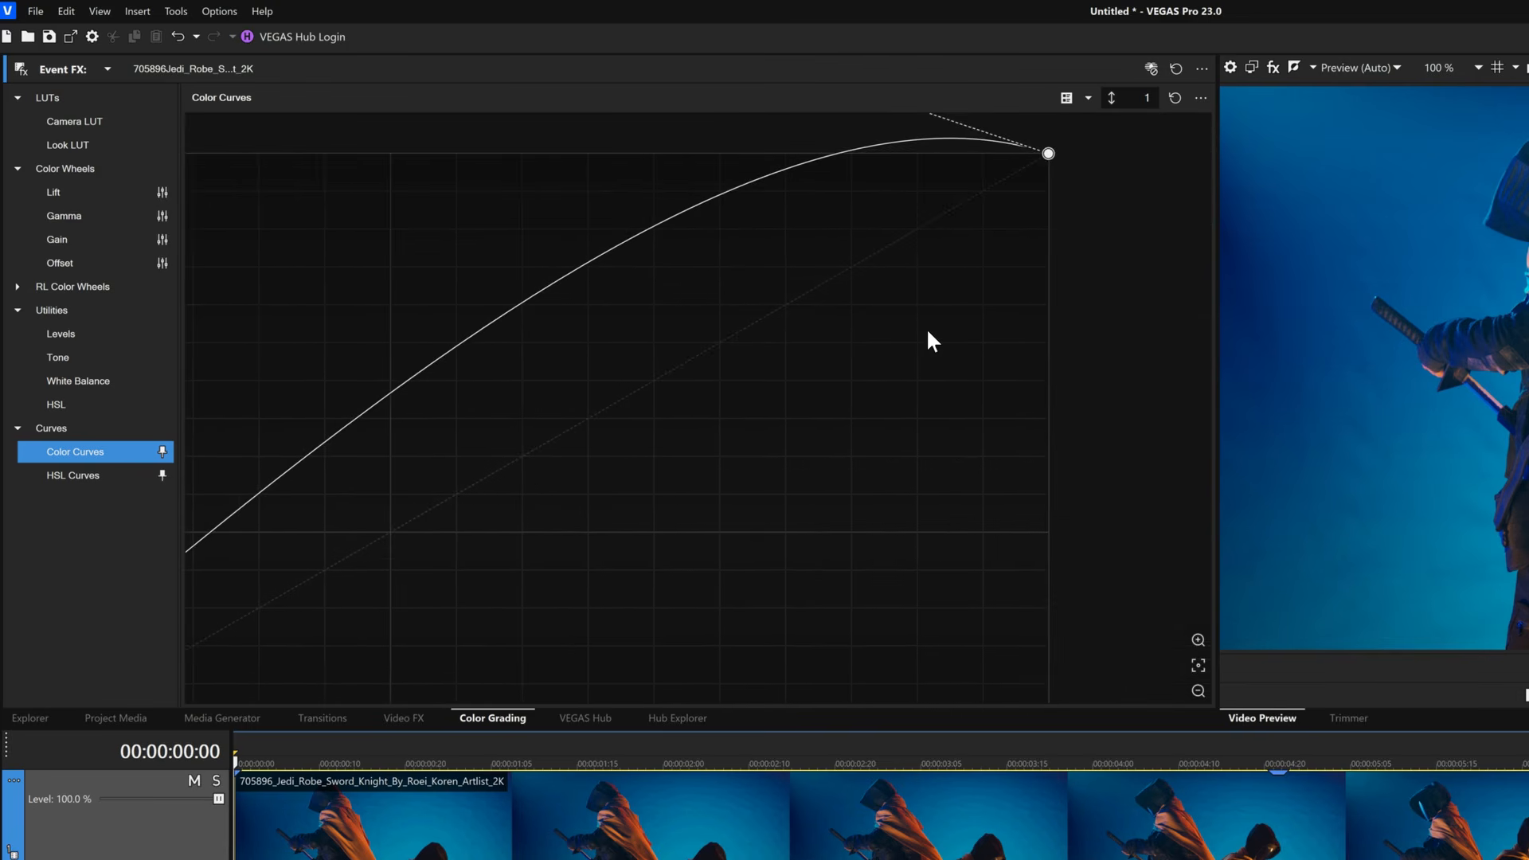
{"action": "scroll", "coordinate": [927, 333], "scroll_direction": "left", "scroll_amount": 8}
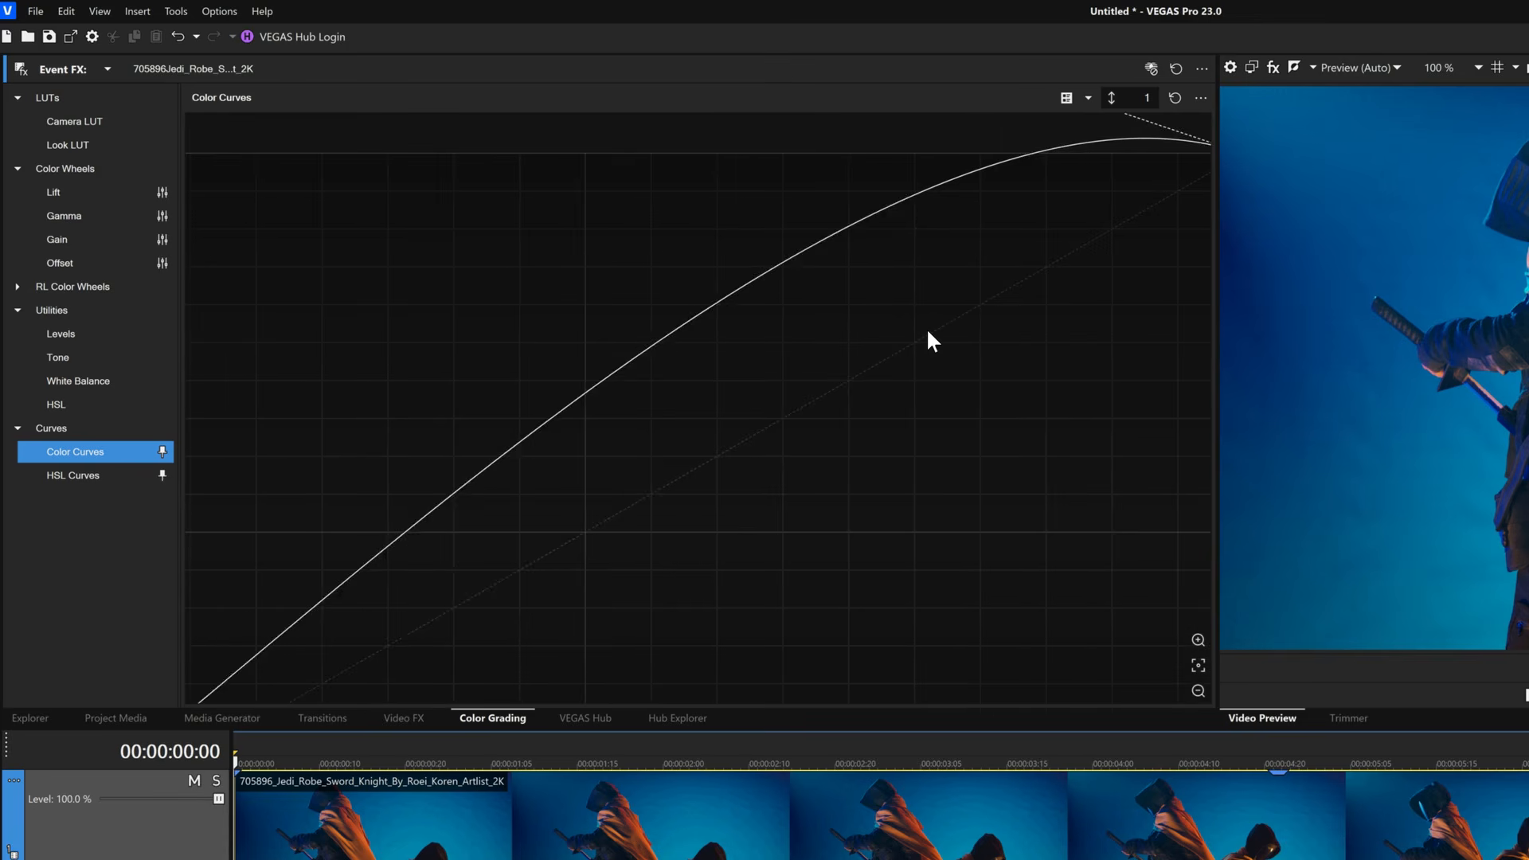
Step: Add a control point near the middle of the color curve, at about 0.491 horizontally and 0.676 vertically
{"action": "scroll", "coordinate": [928, 333], "scroll_direction": "down", "scroll_amount": 5}
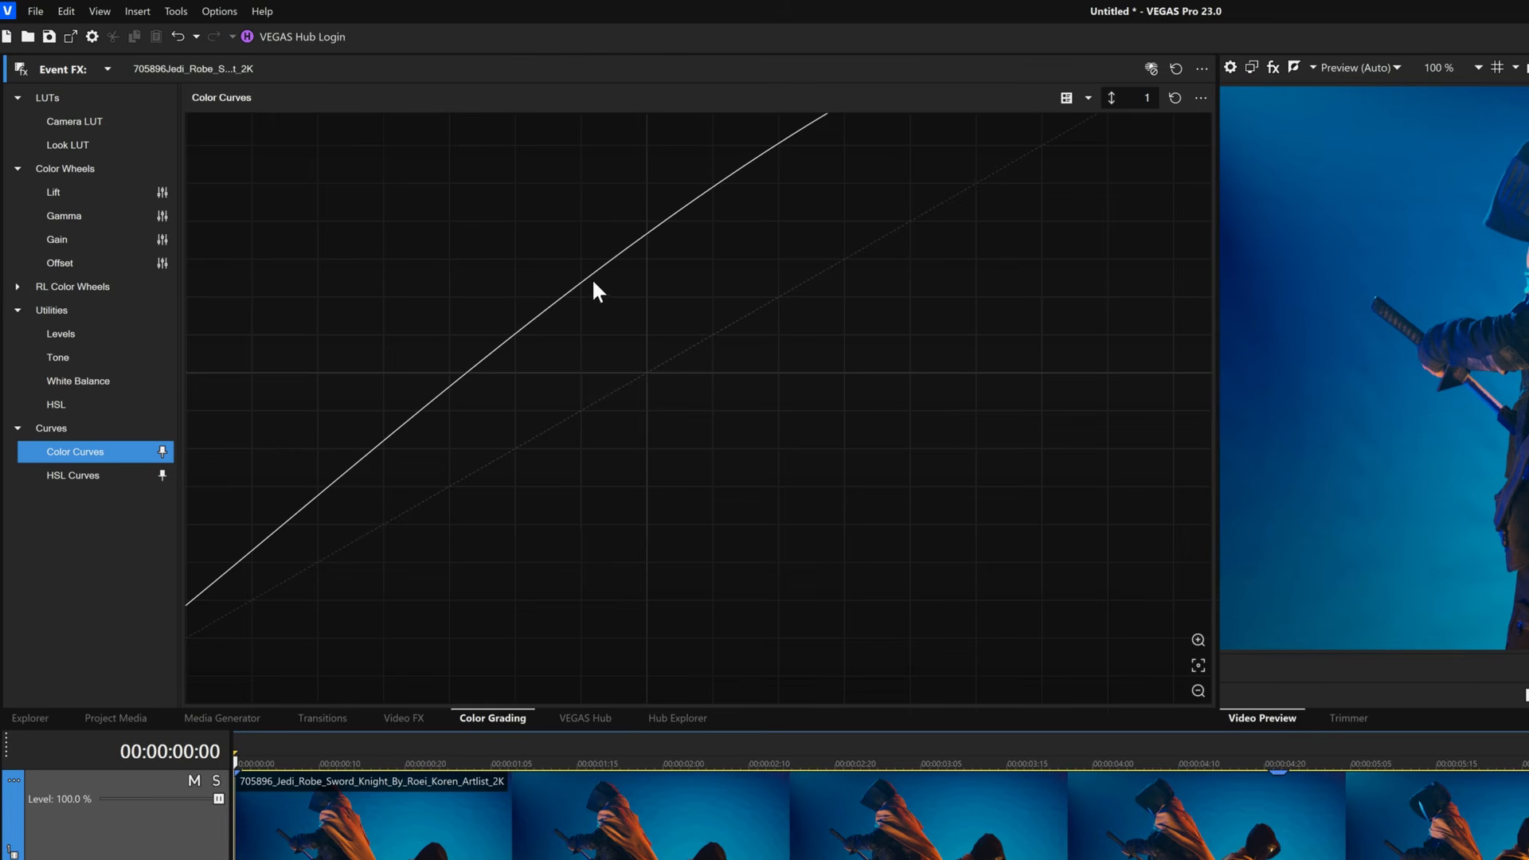
{"action": "scroll", "coordinate": [605, 304], "scroll_direction": "down", "scroll_amount": 8}
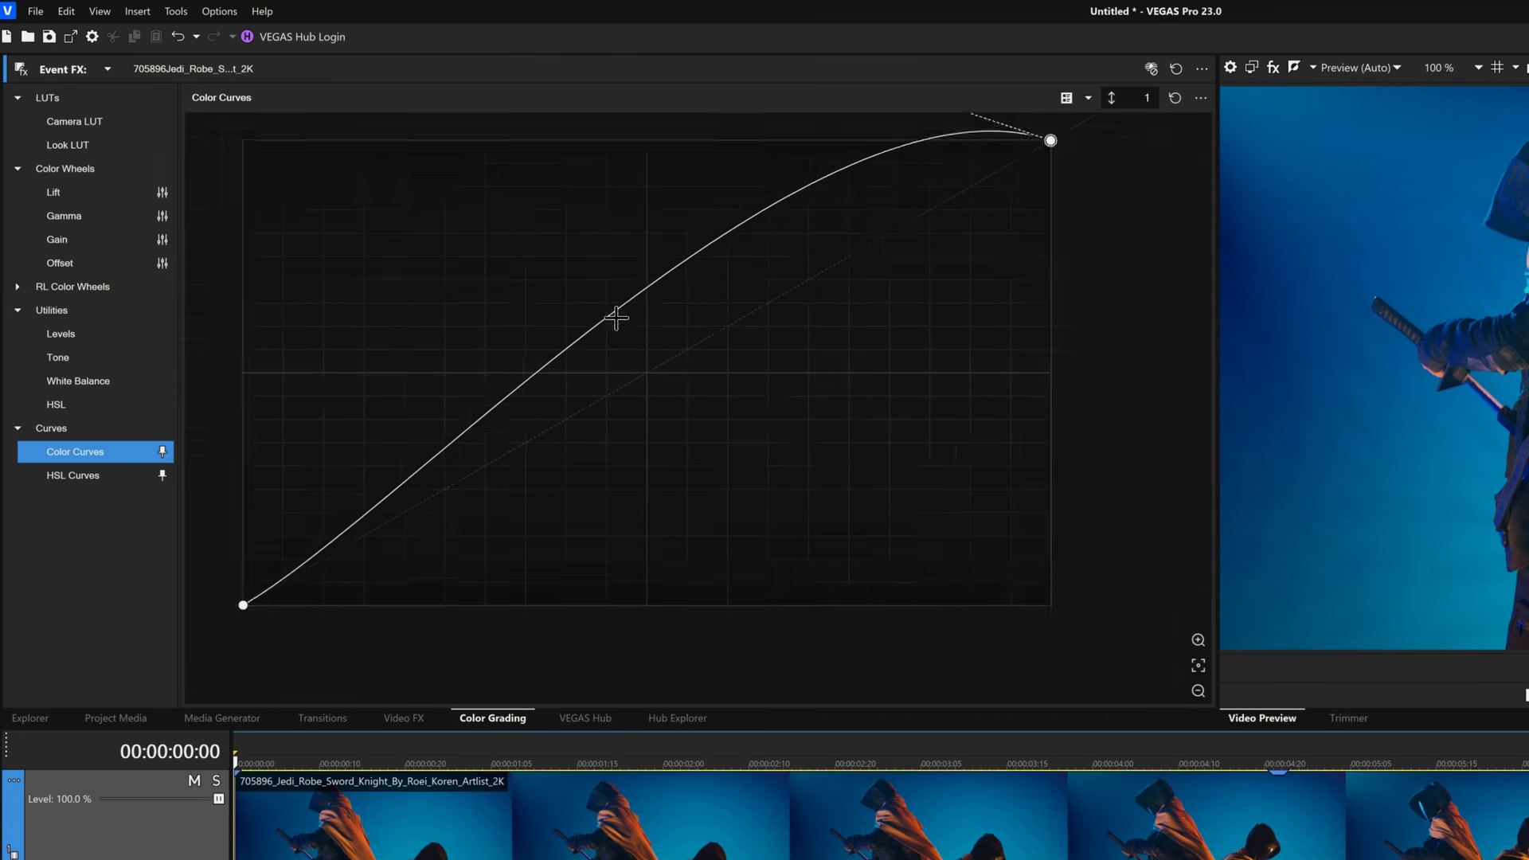
{"action": "left_click", "coordinate": [642, 309]}
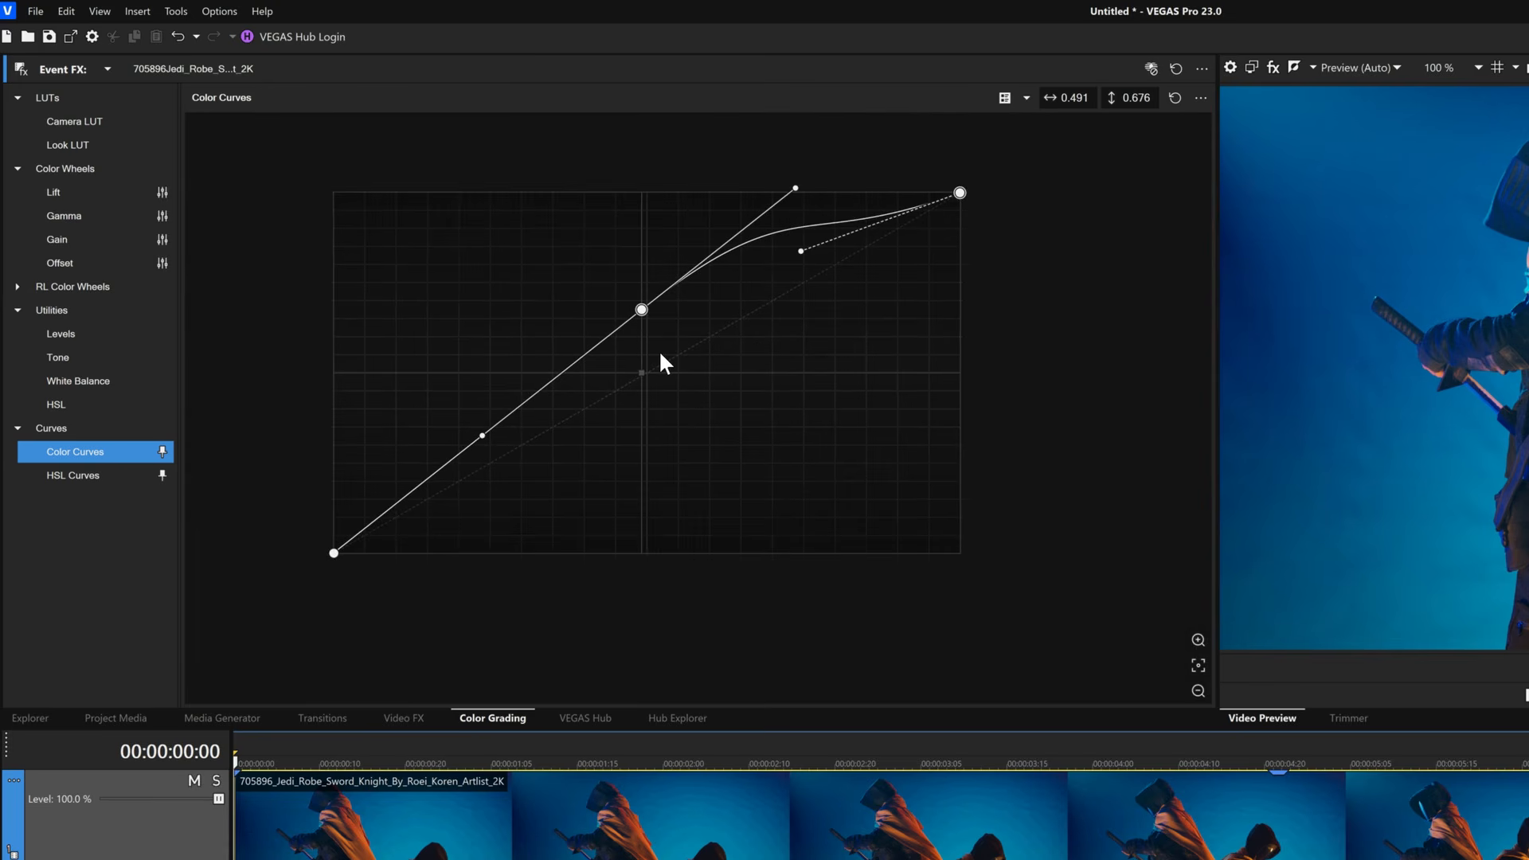
{"action": "scroll", "coordinate": [660, 352], "scroll_direction": "up", "scroll_amount": 1}
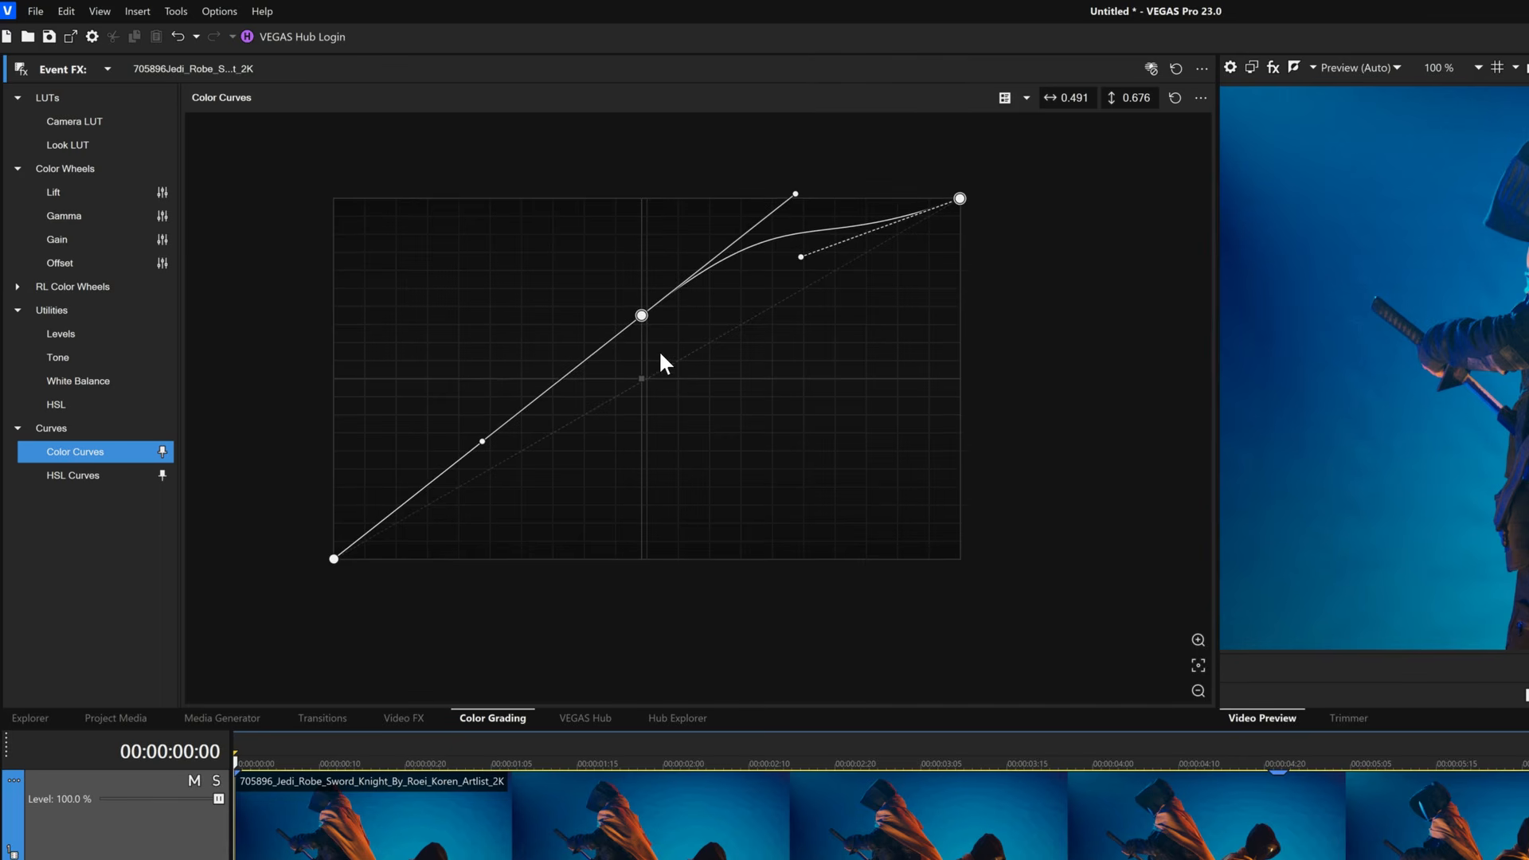
Step: Select the shadow endpoint, raise its tangent handle to bow the lower curve segment upward, and reselect the middle control point
{"action": "key", "text": "Tab"}
{"action": "key", "text": "Tab"}
{"action": "key", "text": "Tab"}
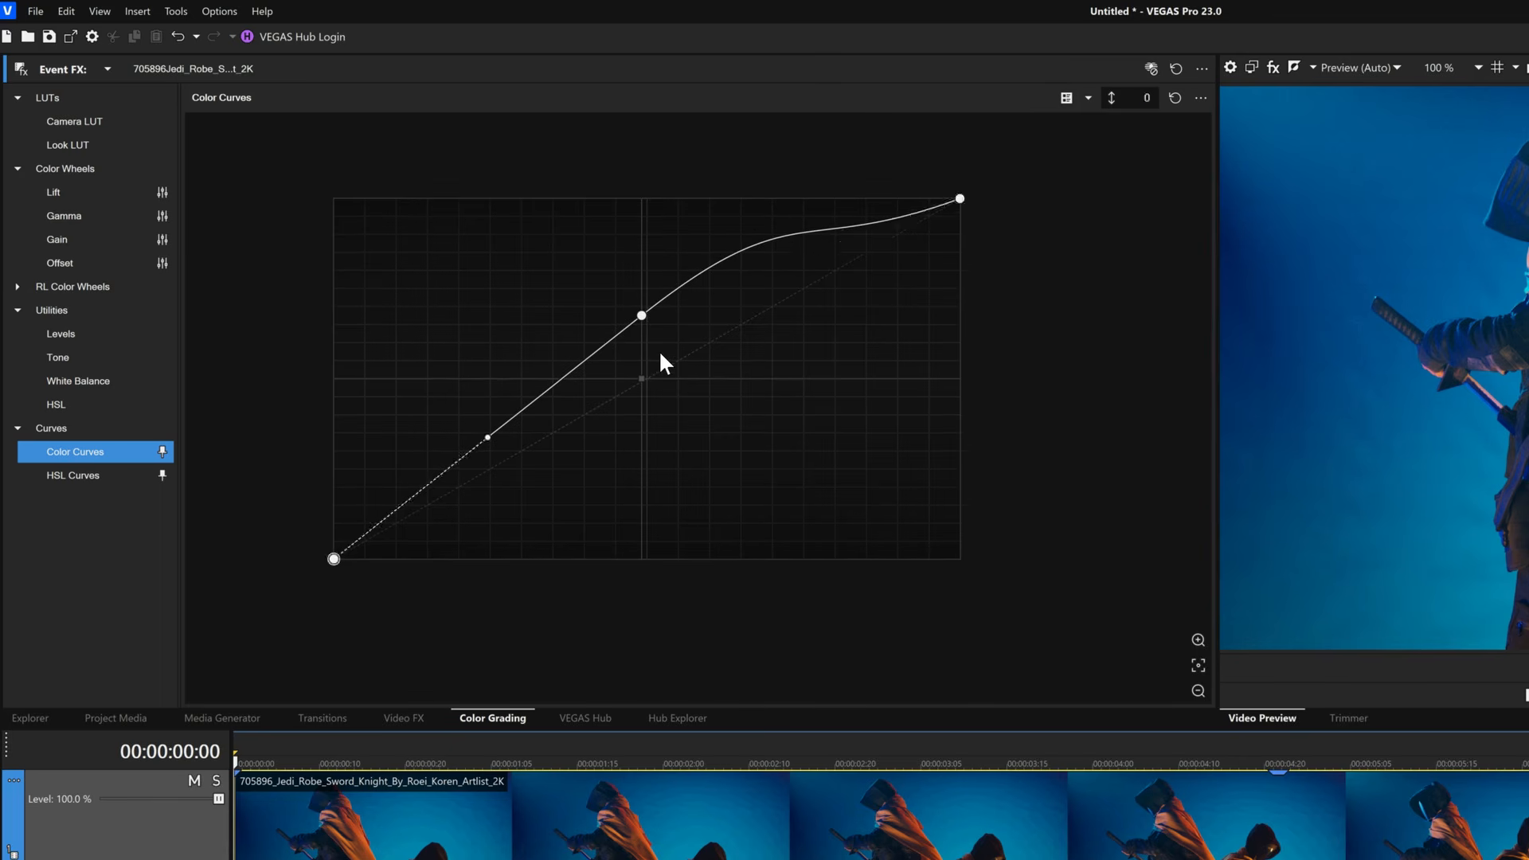
{"action": "key", "text": "Tab"}
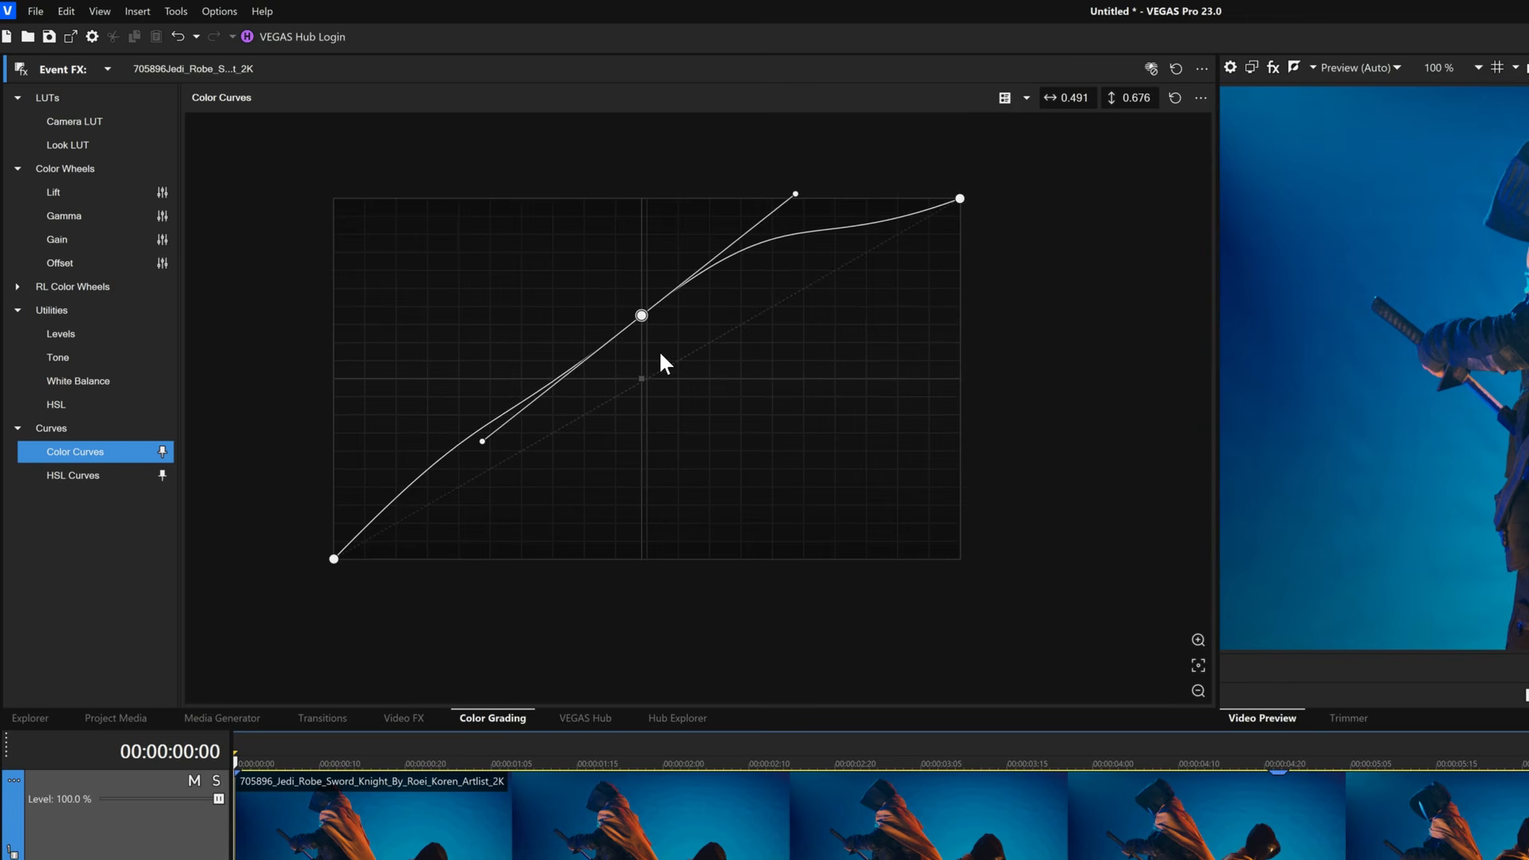
Step: Nudge the middle control point's lower tangent handle sideways and upward, bringing it slightly closer to the point
{"action": "key", "text": "ctrl+Right"}
{"action": "key", "text": "ctrl+Right"}
{"action": "key", "text": "ctrl+Right"}
{"action": "key", "text": "ctrl+Up"}
{"action": "key", "text": "ctrl+Up"}
{"action": "key", "text": "ctrl+Left"}
{"action": "key", "text": "ctrl+Left"}
{"action": "key", "text": "ctrl+Left"}
{"action": "key", "text": "ctrl+Left"}
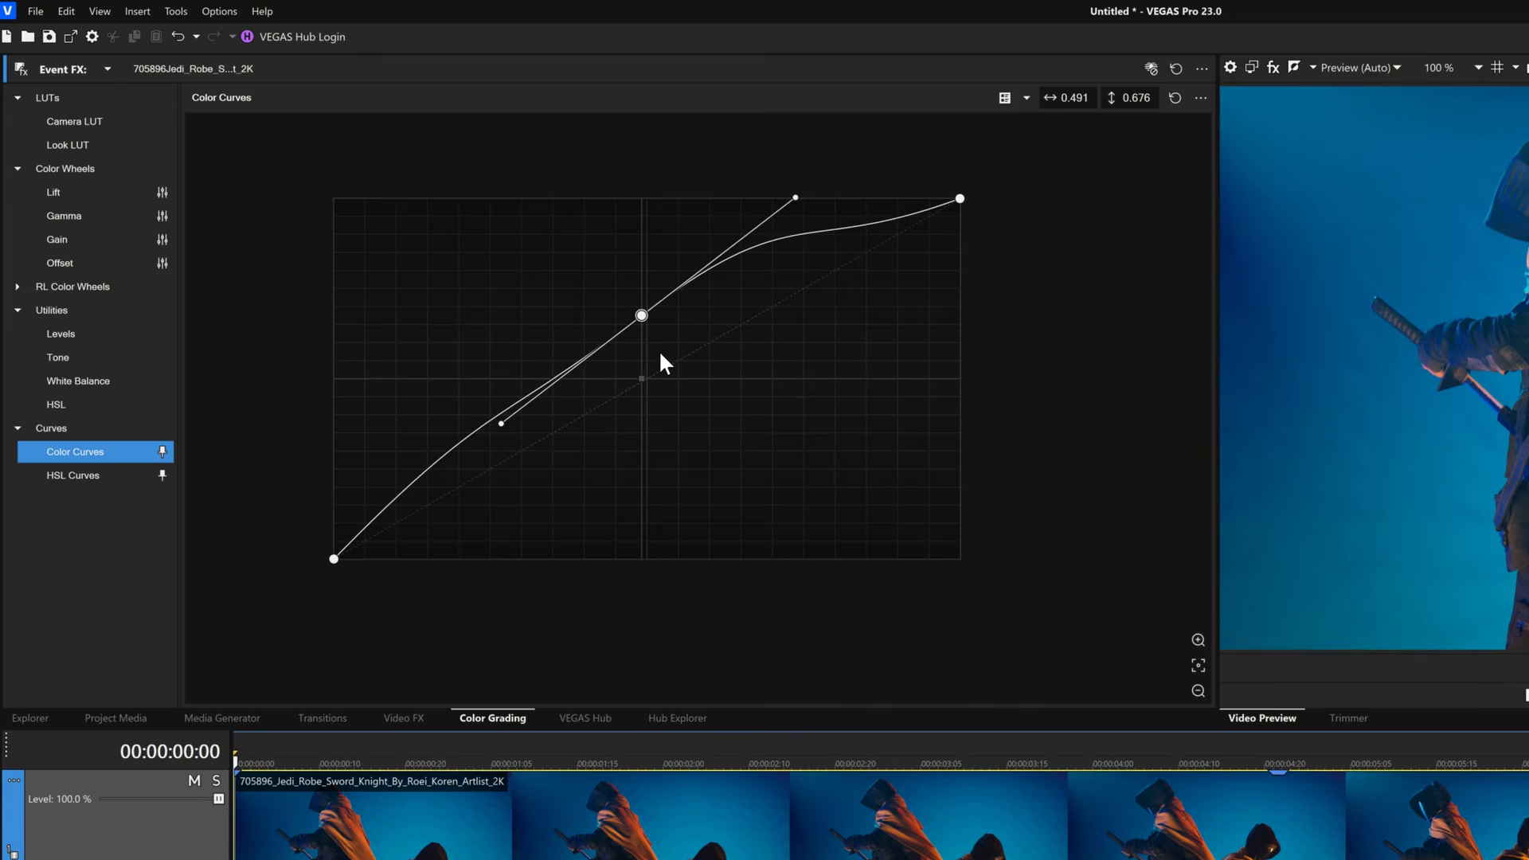
Step: Nudge the middle control point's tangent handles back and forth until the lower handle is longer and the tangent slightly flatter
{"action": "key", "text": "ctrl+shift+Left"}
{"action": "key", "text": "ctrl+shift+Left"}
{"action": "key", "text": "ctrl+shift+Left"}
{"action": "key", "text": "ctrl+shift+Left"}
{"action": "key", "text": "ctrl+shift+Left"}
{"action": "key", "text": "ctrl+shift+Left"}
{"action": "key", "text": "ctrl+shift+Left"}
{"action": "key", "text": "ctrl+shift+Left"}
{"action": "key", "text": "ctrl+shift+Left"}
{"action": "key", "text": "ctrl+shift+Left"}
{"action": "key", "text": "ctrl+shift+Left"}
{"action": "key", "text": "ctrl+shift+Left"}
{"action": "key", "text": "ctrl+shift+Left"}
{"action": "key", "text": "ctrl+shift+Right"}
{"action": "key", "text": "ctrl+shift+Right"}
{"action": "key", "text": "ctrl+shift+Right"}
{"action": "key", "text": "ctrl+shift+Right"}
{"action": "key", "text": "ctrl+shift+Right"}
{"action": "key", "text": "ctrl+shift+Right"}
{"action": "key", "text": "ctrl+shift+Right"}
{"action": "key", "text": "ctrl+shift+Right"}
{"action": "key", "text": "ctrl+shift+Right"}
{"action": "key", "text": "ctrl+shift+Right"}
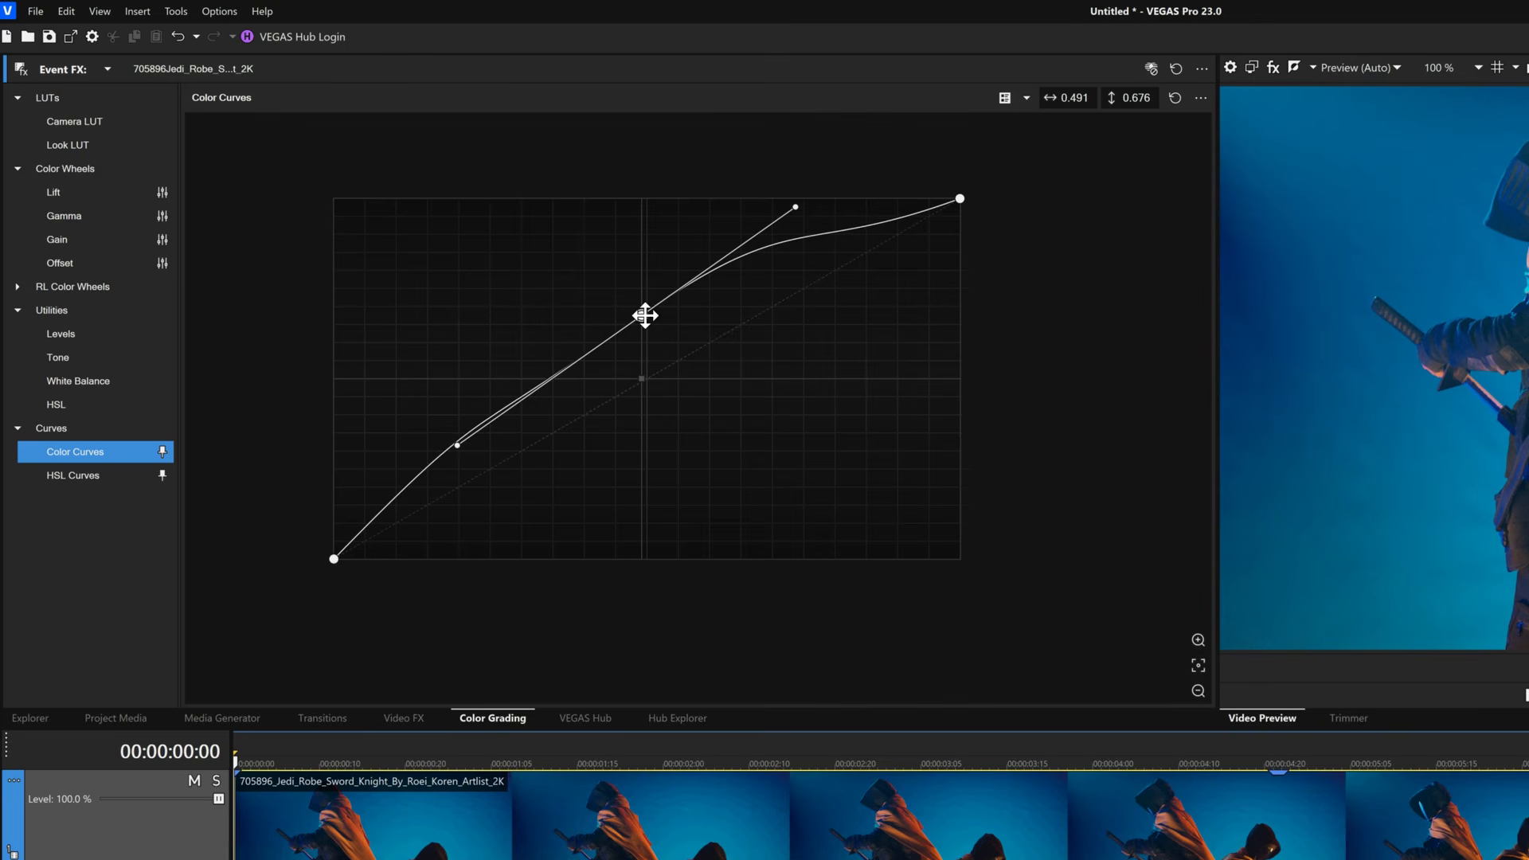
Step: Turn off Lock tangents for the middle control point so its two handles can be adjusted independently
{"action": "right_click", "coordinate": [643, 315]}
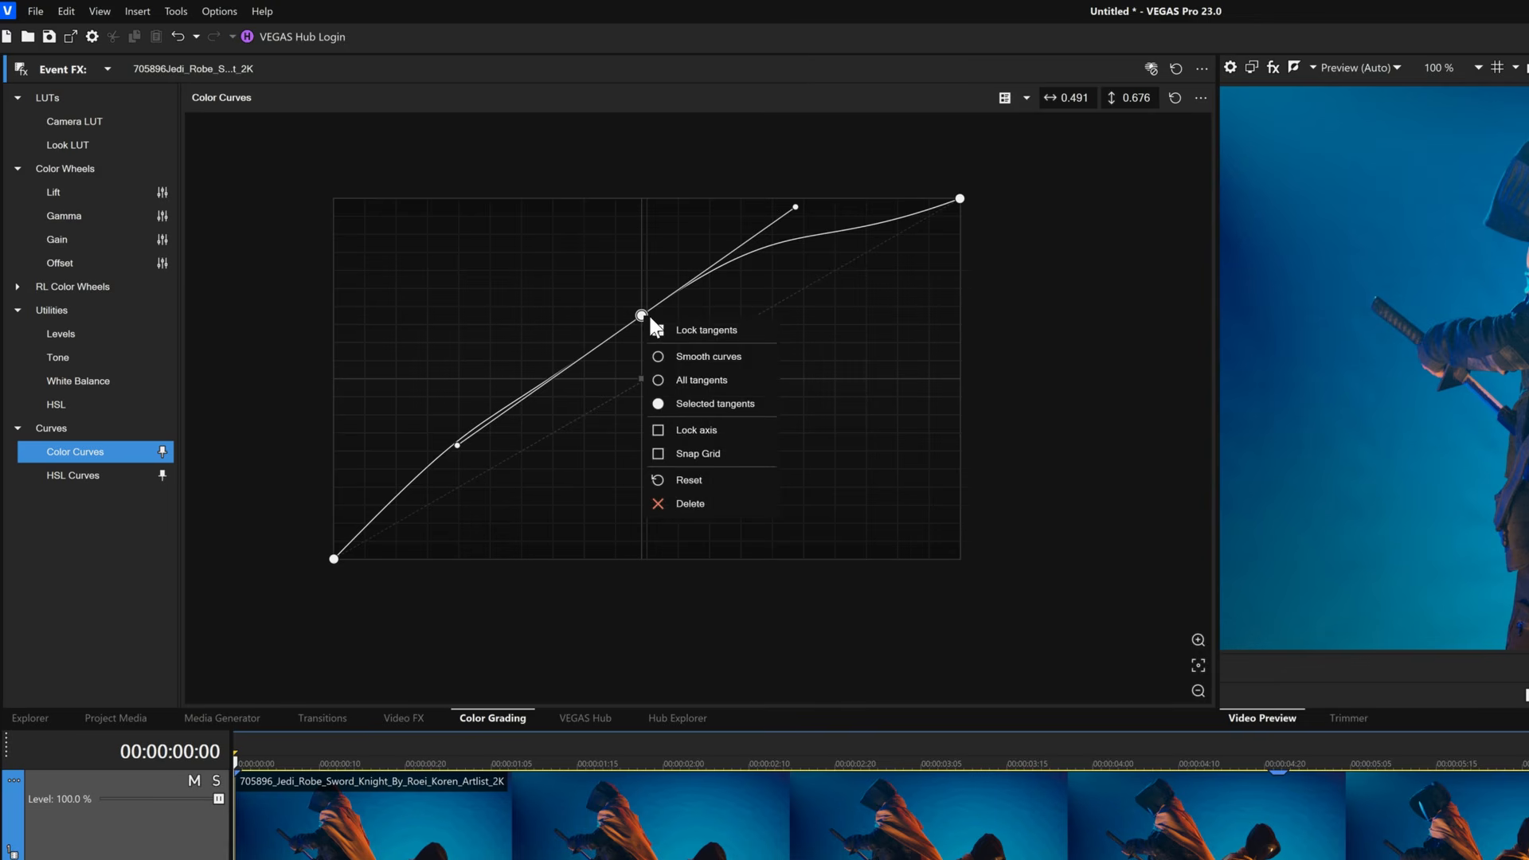
{"action": "left_click", "coordinate": [701, 332]}
{"action": "left_click", "coordinate": [656, 328]}
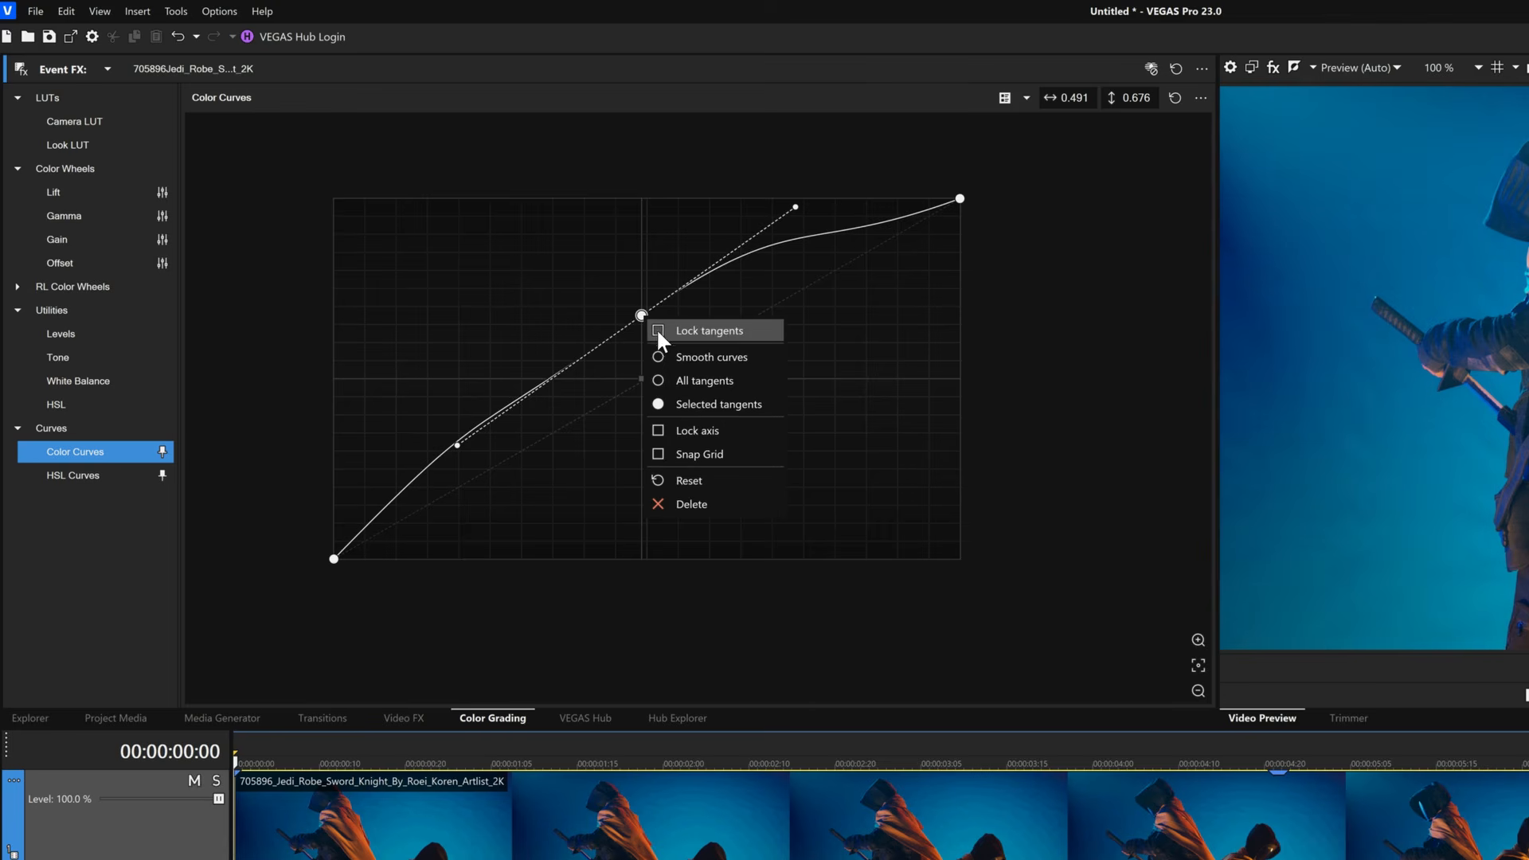
{"action": "left_click", "coordinate": [642, 314]}
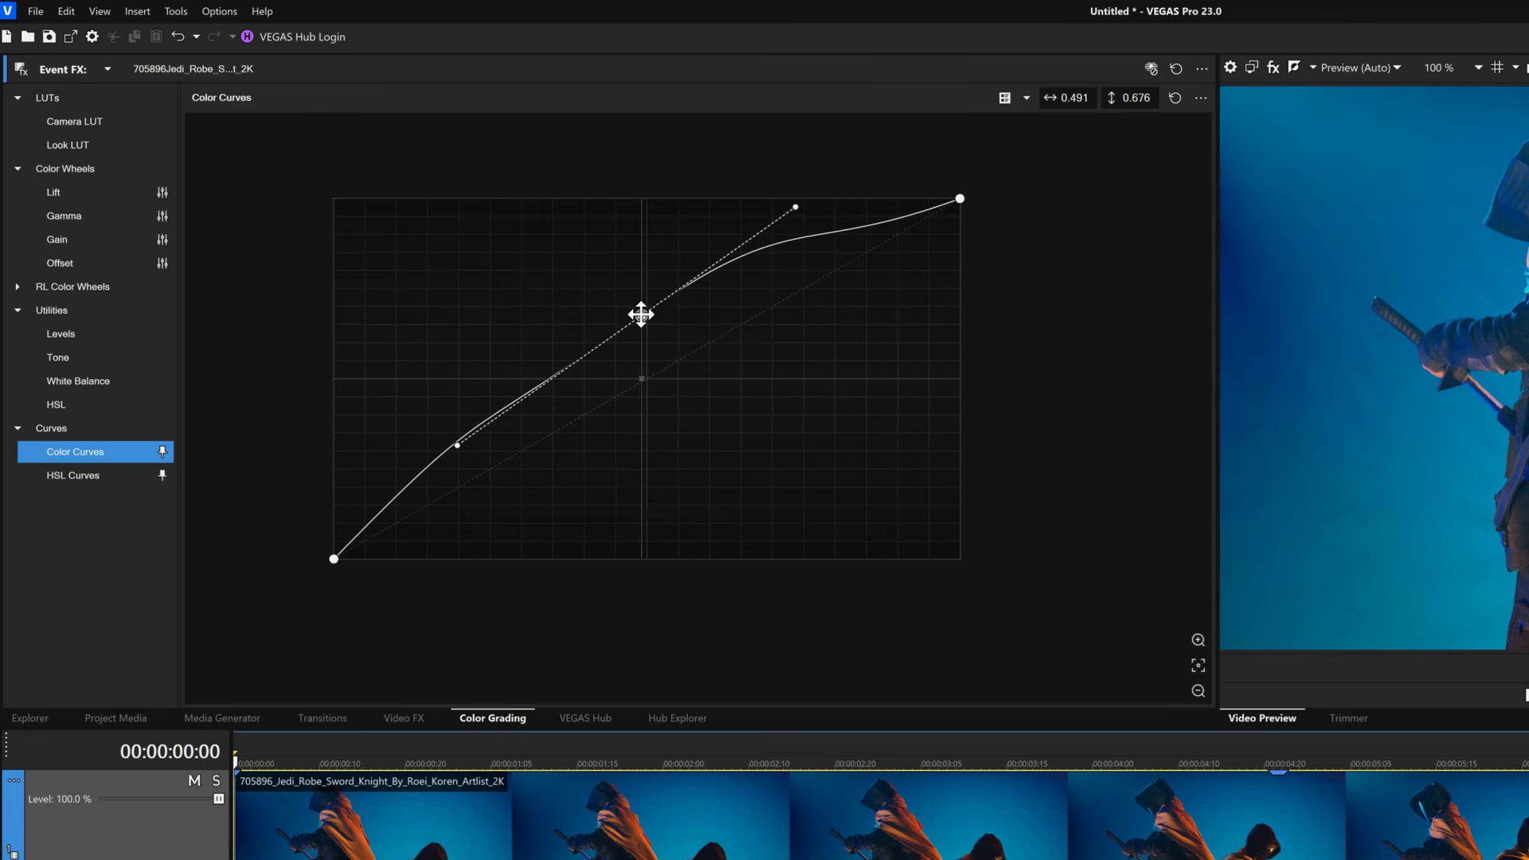